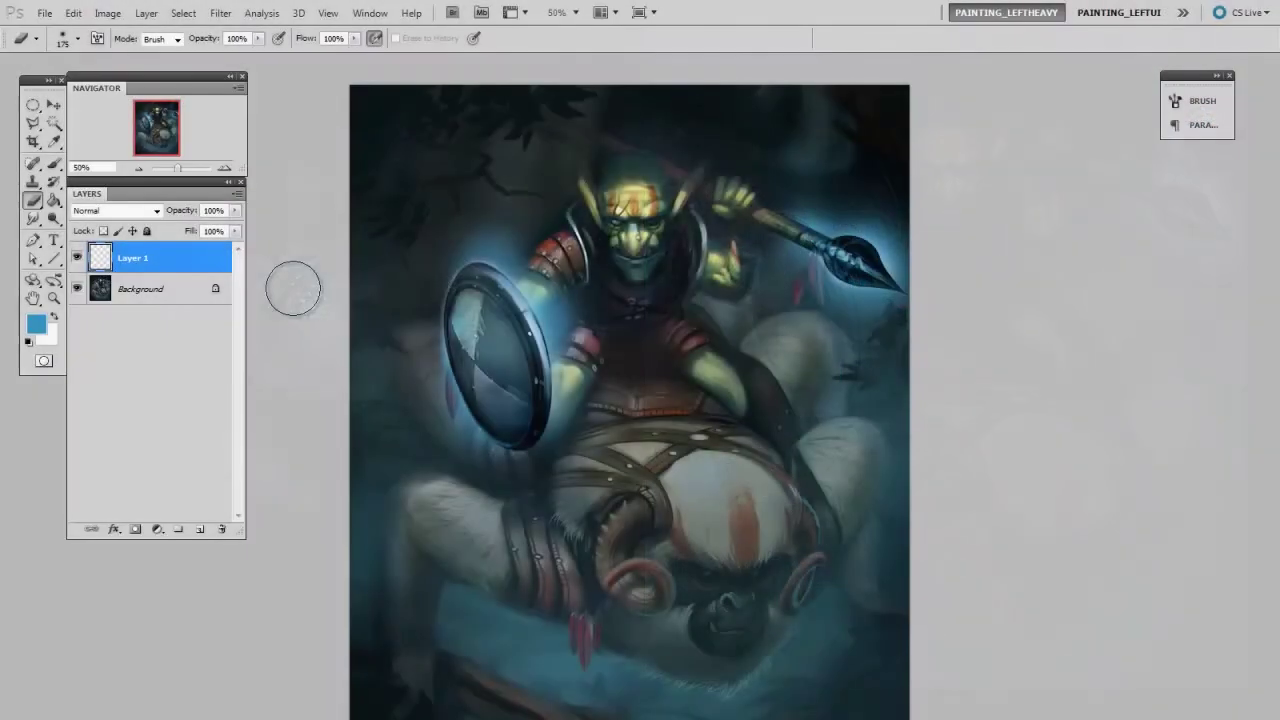
- Stroke a circular selection in the dark area above the shield with a 5 px centred blue line and deselect it
{"action": "key", "text": "m"}
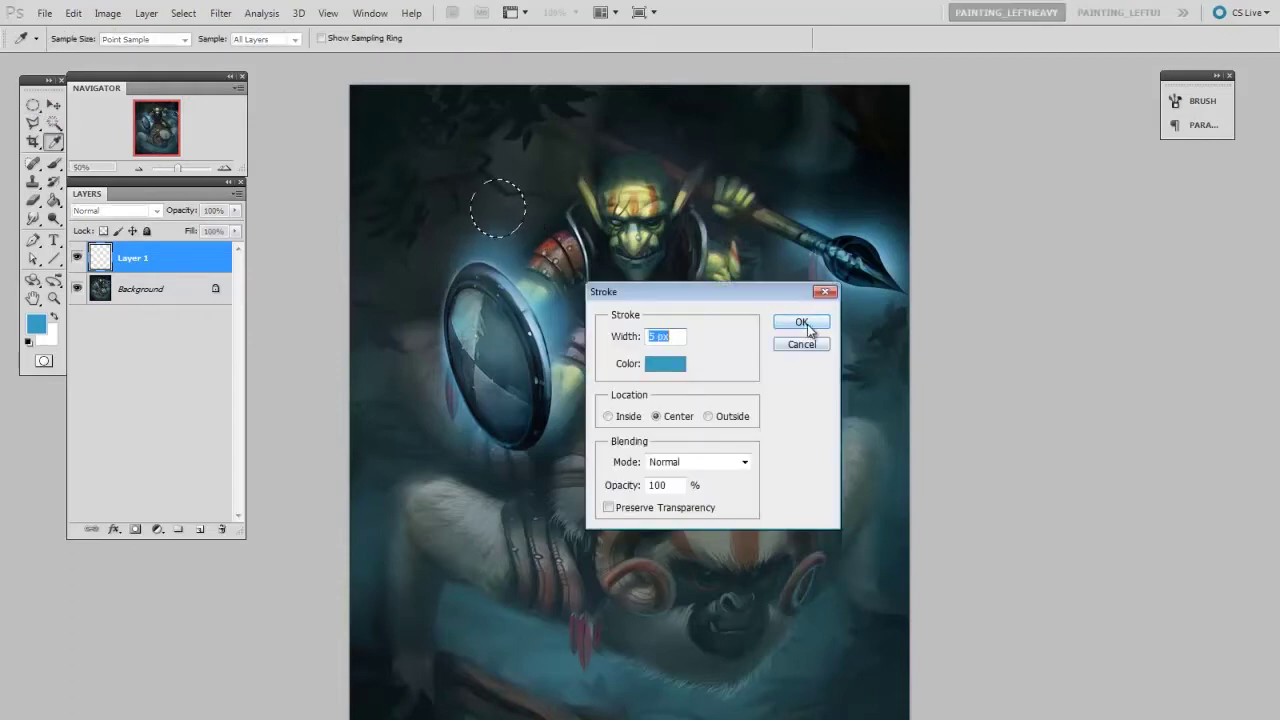
{"action": "left_click", "coordinate": [806, 324]}
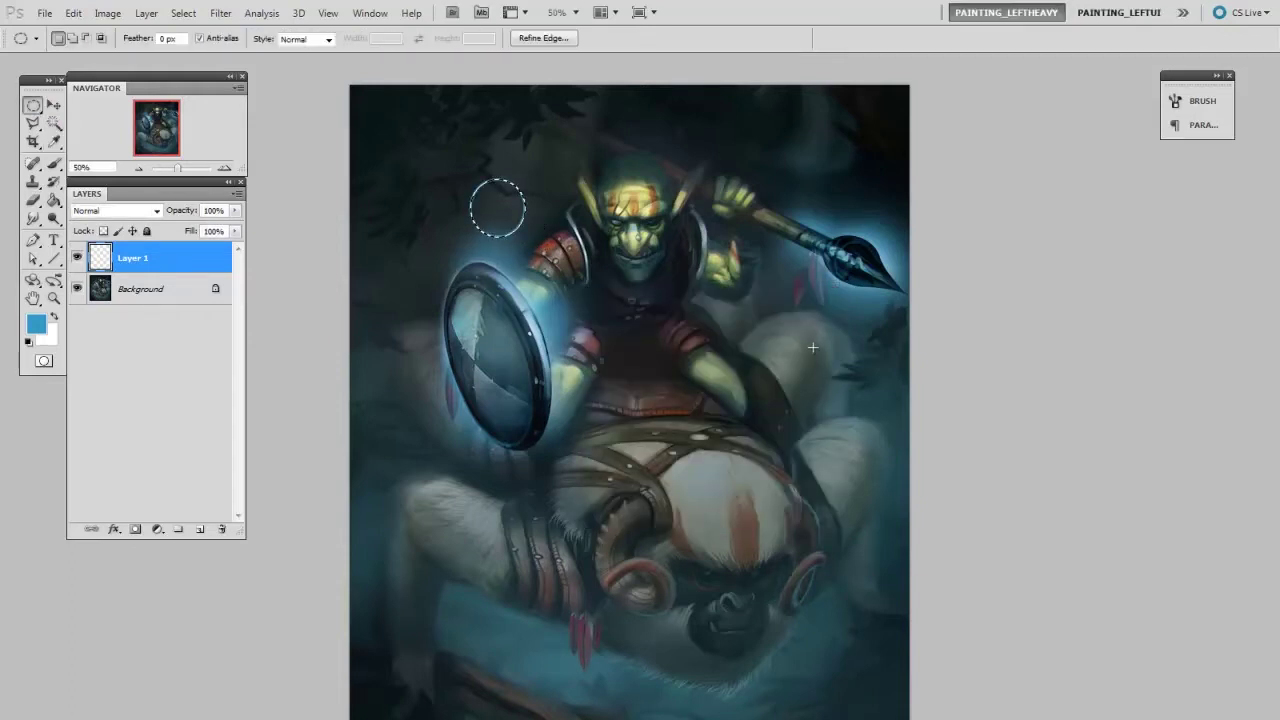
{"action": "key", "text": "ctrl+d"}
- Draw a right-pointing arrow inside the blue circle using three straight lines with a 9 px weight
{"action": "key", "text": "ctrl+plus"}
{"action": "key", "text": "ctrl+plus"}
{"action": "left_click_drag", "start_coordinate": [607, 245], "coordinate": [763, 389]}
{"action": "key", "text": "ctrl+plus"}
{"action": "left_click_drag", "start_coordinate": [590, 195], "coordinate": [601, 440]}
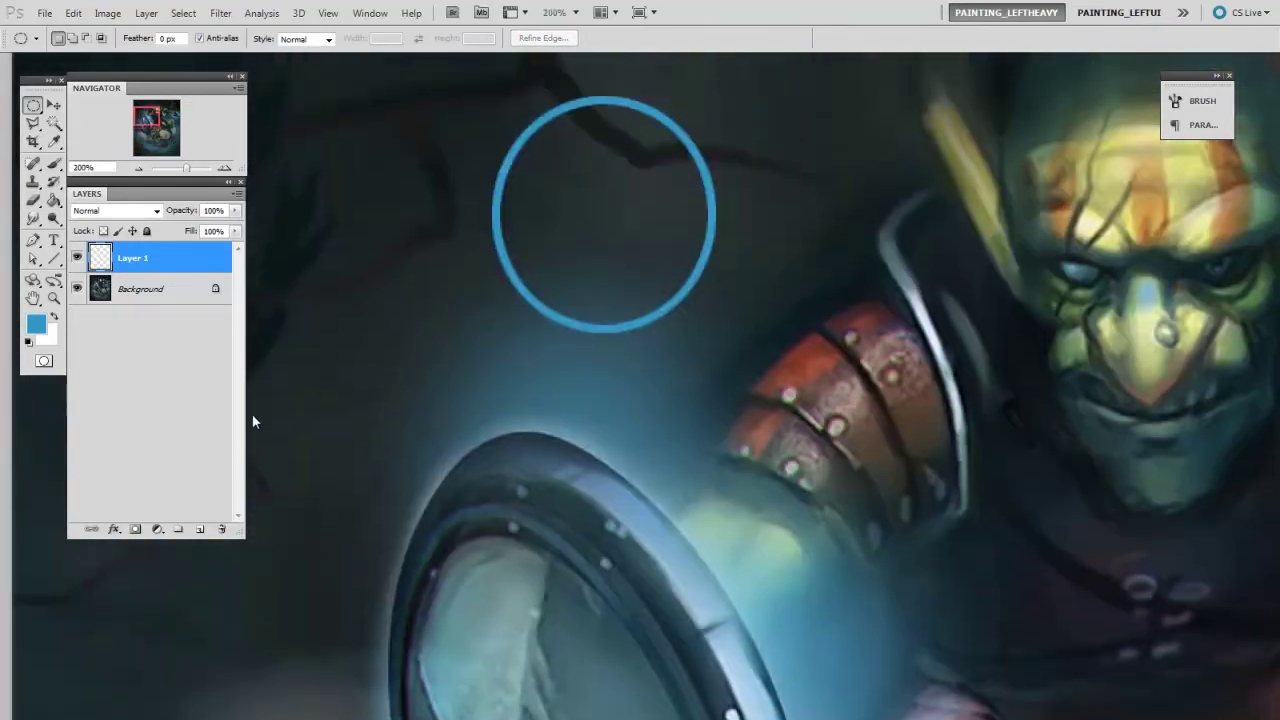
{"action": "left_click", "coordinate": [57, 257]}
{"action": "left_click_drag", "start_coordinate": [533, 215], "coordinate": [671, 218]}
{"action": "mouse_move", "coordinate": [614, 160]}
{"action": "left_mouse_down"}
{"action": "mouse_move", "coordinate": [672, 217]}
{"action": "mouse_move", "coordinate": [598, 276]}
{"action": "left_mouse_up"}
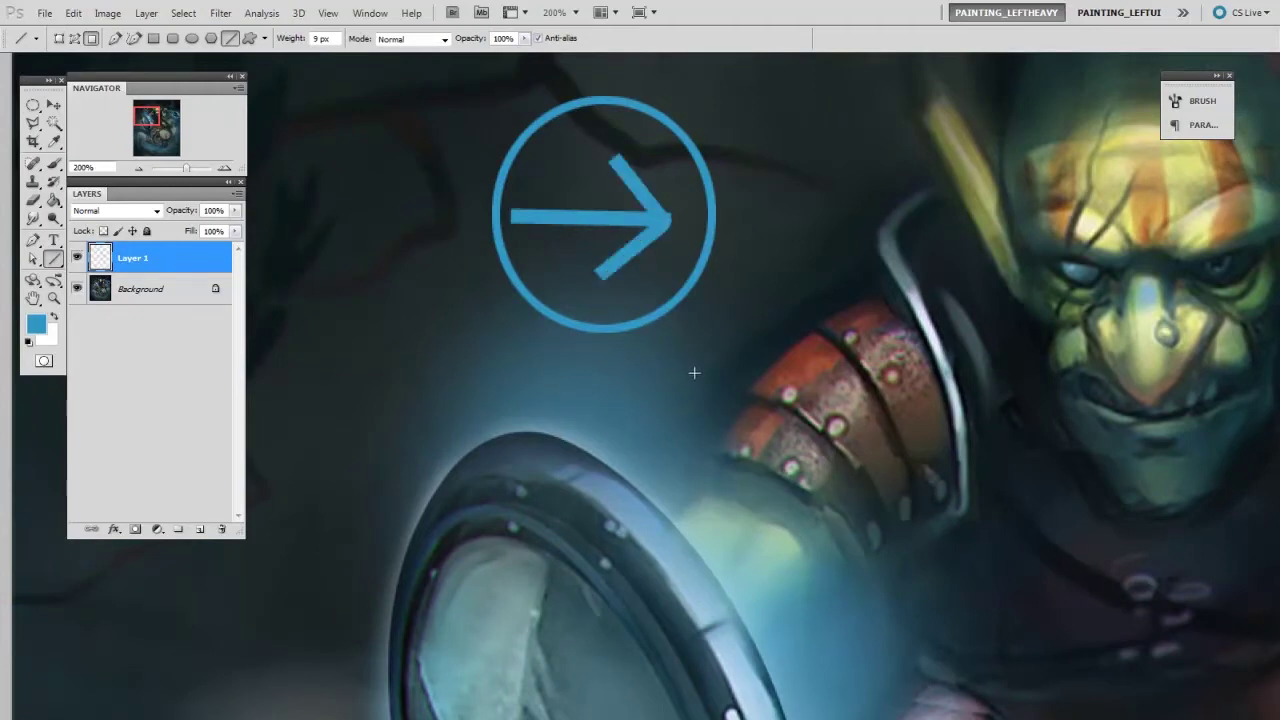
- Convert Layer 1 to a smart object and set its blend mode to Linear Dodge (Add)
{"action": "right_click", "coordinate": [157, 256]}
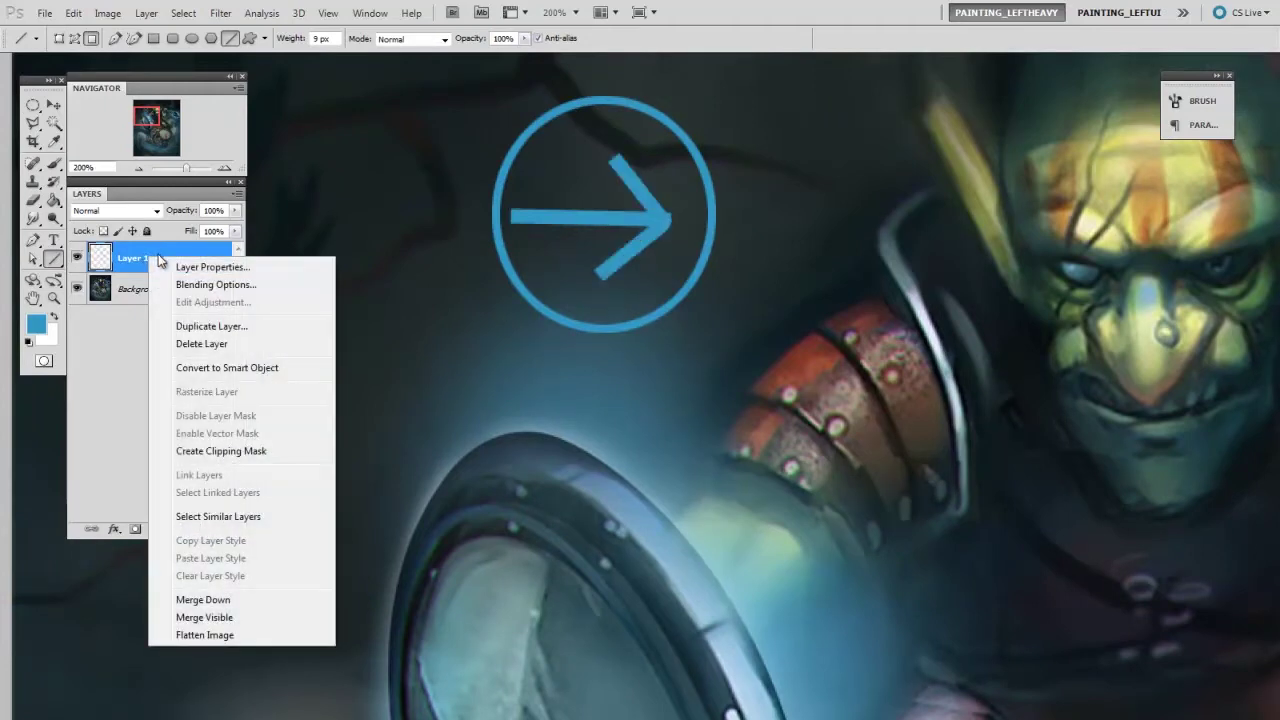
{"action": "left_click", "coordinate": [282, 370]}
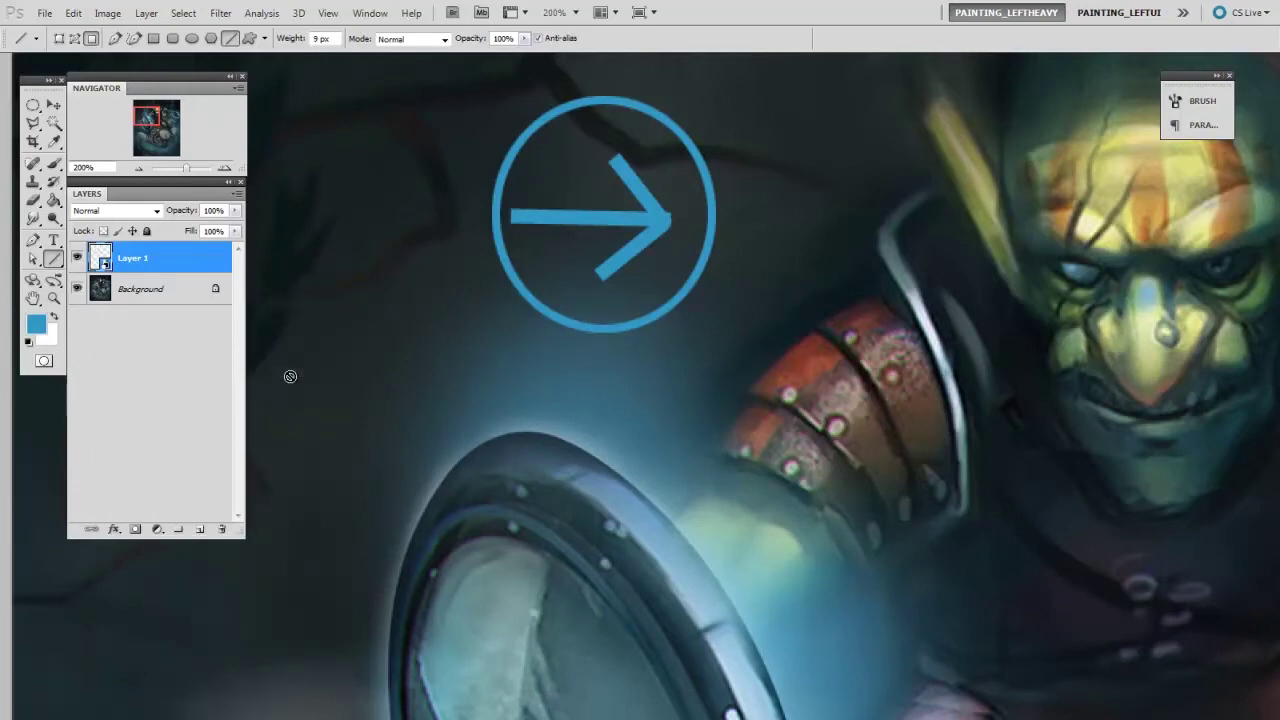
{"action": "left_click", "coordinate": [137, 213]}
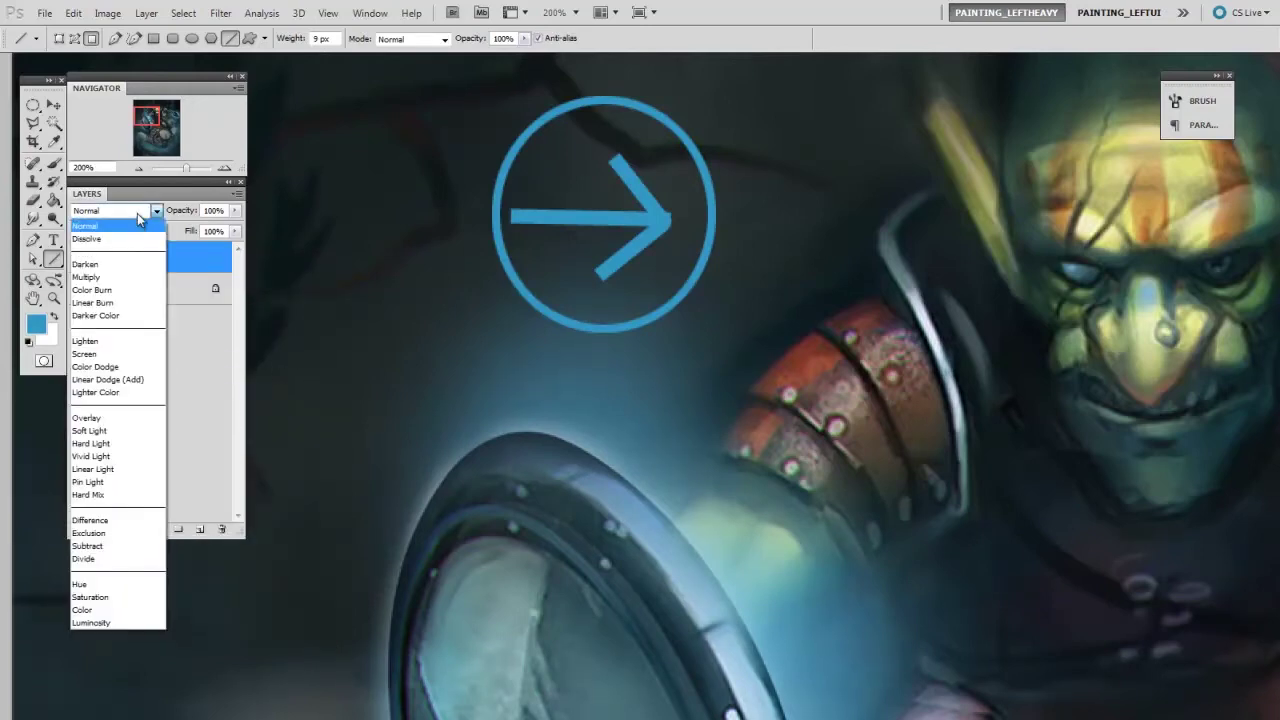
{"action": "left_click", "coordinate": [145, 381]}
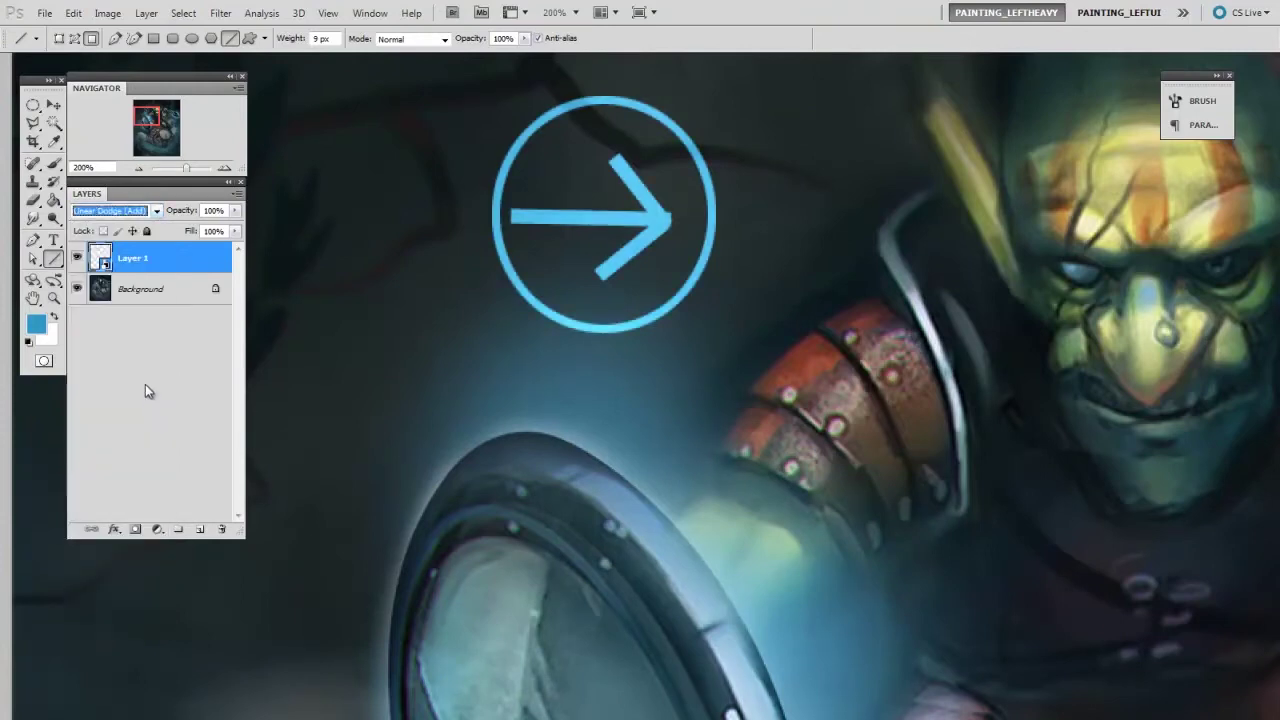
- Move the arrow symbol toward the goblin's shoulder, then shrink, narrow and rotate it so the arrow points up and outward
{"action": "left_click", "coordinate": [54, 106]}
{"action": "key", "text": "ctrl+minus"}
{"action": "key", "text": "ctrl+minus"}
{"action": "mouse_move", "coordinate": [845, 500]}
{"action": "left_mouse_down"}
{"action": "mouse_move", "coordinate": [707, 301]}
{"action": "mouse_move", "coordinate": [712, 267]}
{"action": "left_mouse_up"}
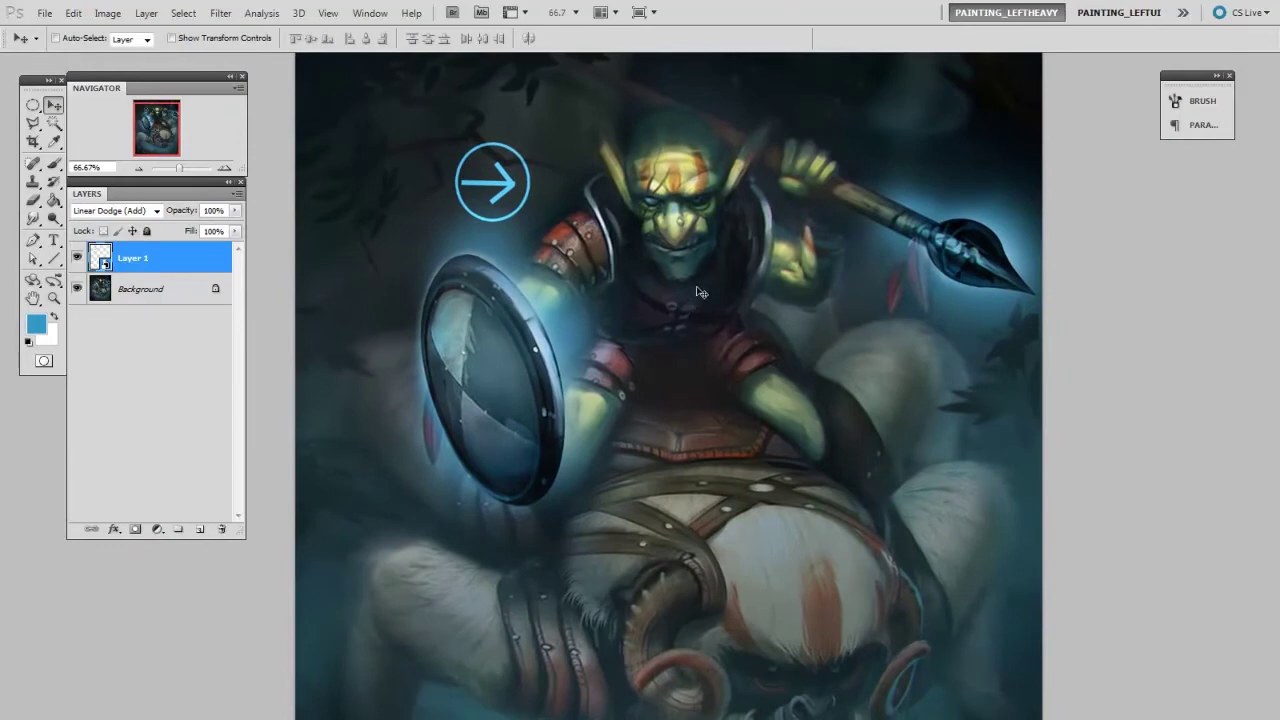
{"action": "left_click_drag", "start_coordinate": [565, 197], "coordinate": [592, 214]}
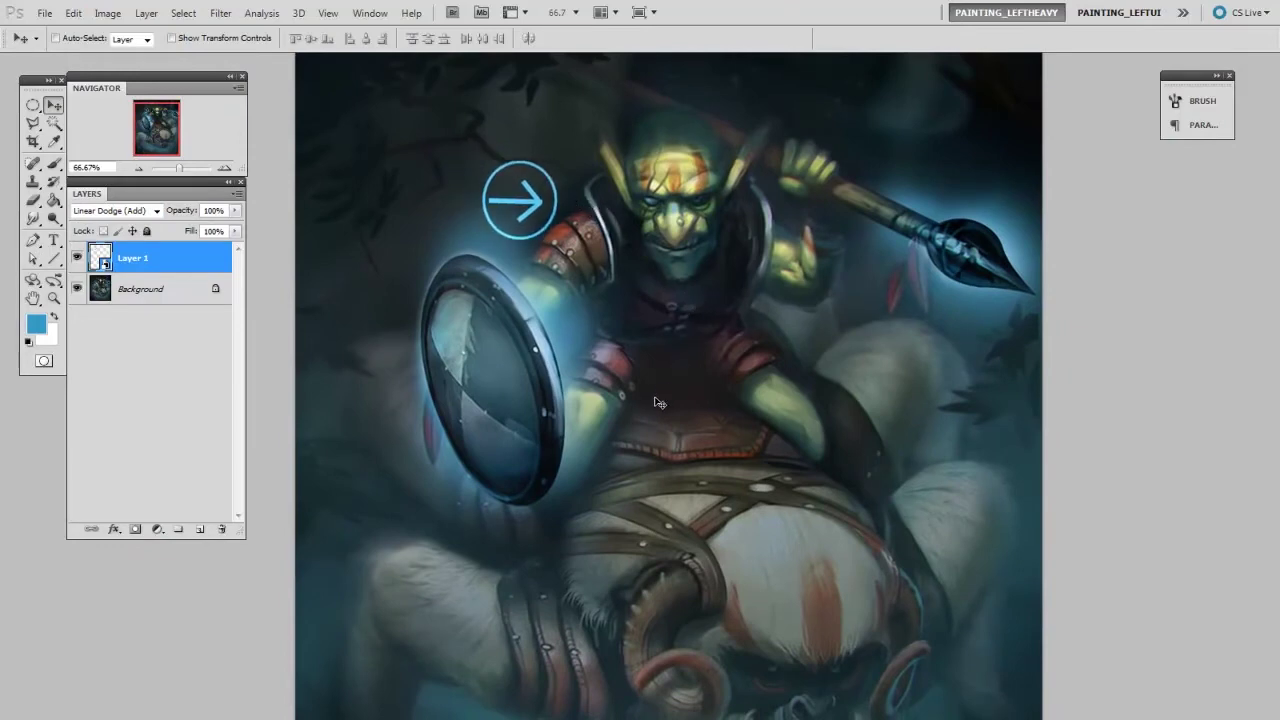
{"action": "key", "text": "ctrl+t"}
{"action": "left_click_drag", "start_coordinate": [557, 239], "coordinate": [514, 235]}
{"action": "left_click_drag", "start_coordinate": [582, 213], "coordinate": [531, 221]}
{"action": "key", "text": "Return"}
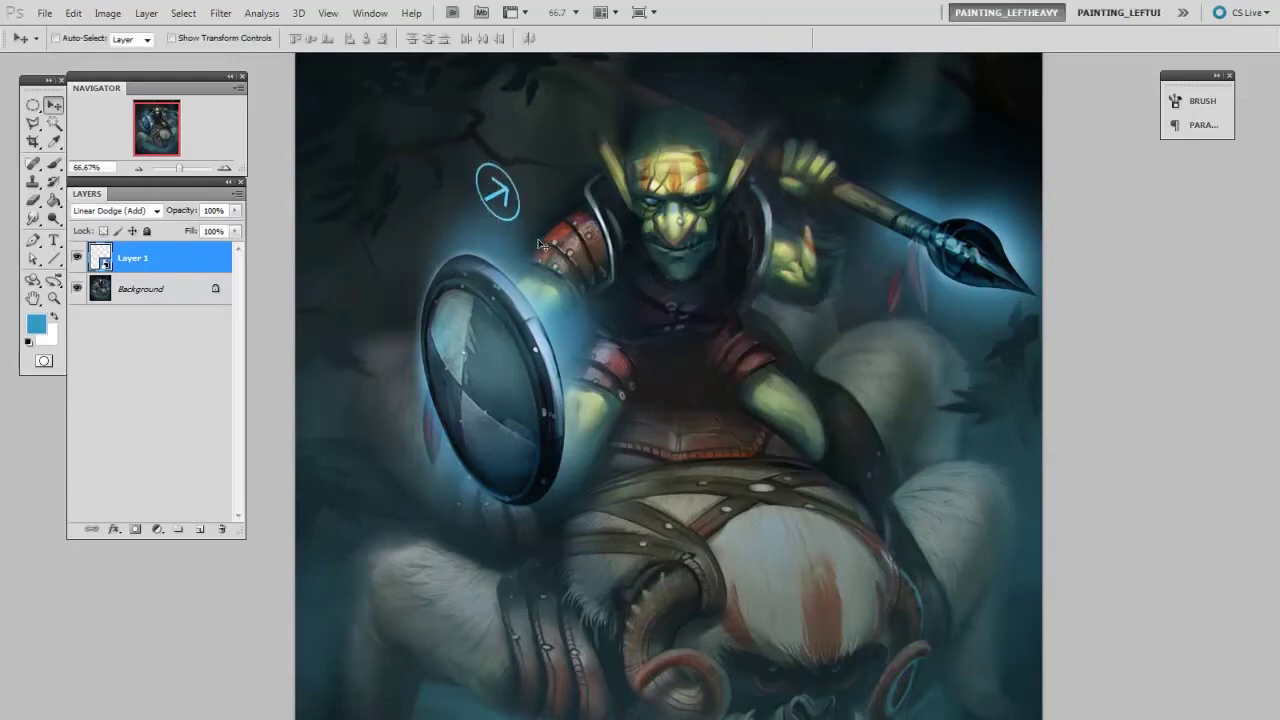
- Move the arrow symbol beside the red shoulder armour and place a copy at the shield's left edge, rotated to point outward
{"action": "key", "text": "c"}
{"action": "key", "text": "v"}
{"action": "left_click_drag", "start_coordinate": [519, 216], "coordinate": [545, 258]}
{"action": "left_click_drag", "start_coordinate": [546, 239], "coordinate": [372, 225]}
{"action": "key", "text": "ctrl+t"}
{"action": "left_click_drag", "start_coordinate": [430, 302], "coordinate": [445, 343]}
{"action": "key", "text": "Return"}
- Place another copy of the arrow symbol at the shield's upper rim and transform it so the arrow points upward
{"action": "left_click_drag", "start_coordinate": [529, 411], "coordinate": [543, 320]}
{"action": "key", "text": "ctrl+t"}
{"action": "left_click_drag", "start_coordinate": [451, 225], "coordinate": [536, 317]}
{"action": "key", "text": "Return"}
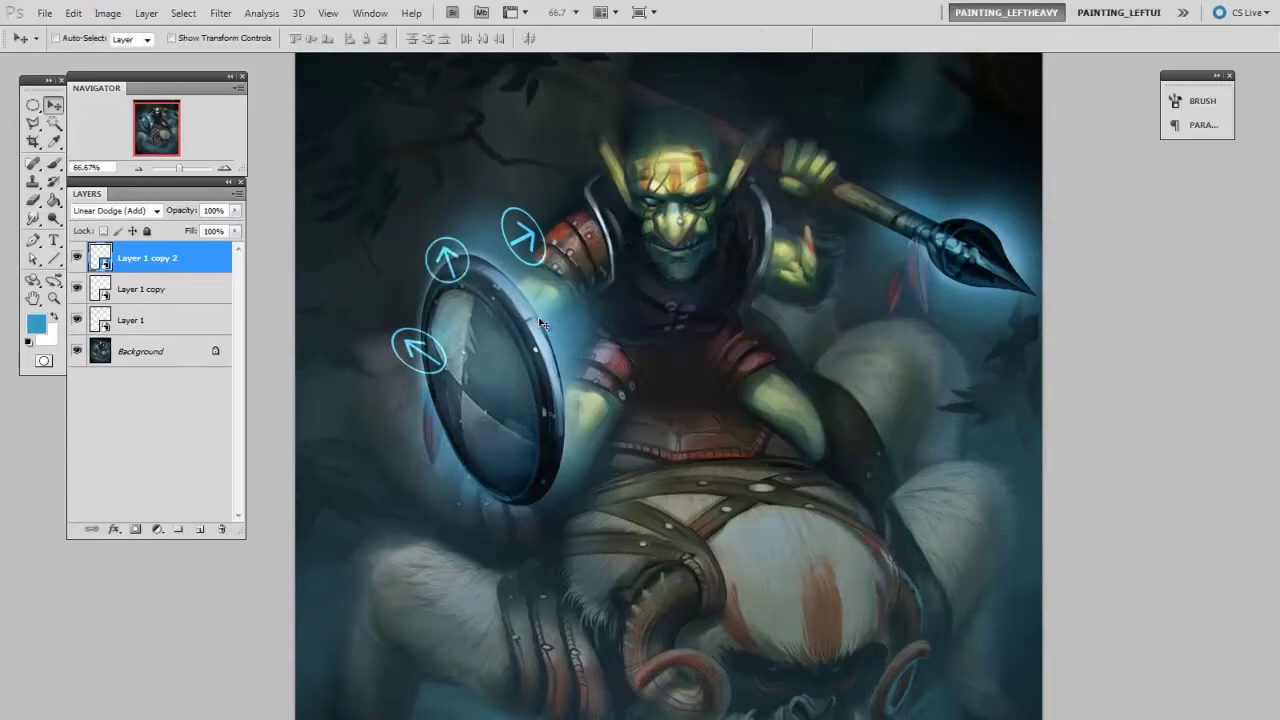
- Copy the arrow symbol to the shield's right rim and transform it into a wide oval pointing outward
{"action": "left_click_drag", "start_coordinate": [516, 245], "coordinate": [519, 437]}
{"action": "key", "text": "ctrl+t"}
{"action": "key", "text": "Return"}
- Add a transformed copy of the arrow symbol on the shield's face and set its layer opacity to 17%
{"action": "key", "text": "ctrl+t"}
{"action": "key", "text": "Return"}
{"action": "left_click", "coordinate": [238, 211]}
{"action": "left_click_drag", "start_coordinate": [238, 230], "coordinate": [146, 231]}
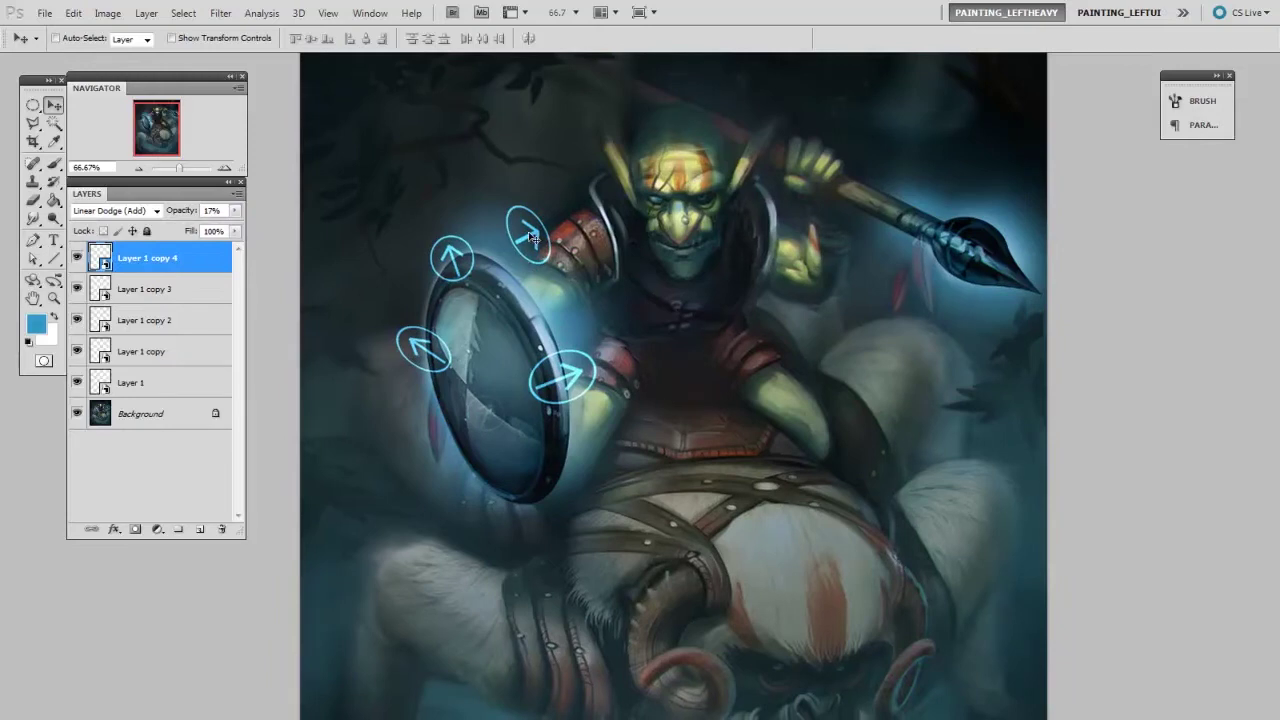
- Reposition and transform the arrow symbol next to the shoulder armour, and lower its layer opacity to make it faint
{"action": "left_click", "coordinate": [527, 250], "text": "ctrl"}
{"action": "mouse_move", "coordinate": [527, 250]}
{"action": "left_mouse_down"}
{"action": "mouse_move", "coordinate": [523, 266]}
{"action": "mouse_move", "coordinate": [540, 231]}
{"action": "left_mouse_up"}
{"action": "key", "text": "ctrl+t"}
{"action": "key", "text": "Return"}
{"action": "left_click", "coordinate": [235, 212]}
{"action": "left_click_drag", "start_coordinate": [172, 232], "coordinate": [174, 236]}
- Shift the arrow symbol on the shield's upper rim slightly outward and set its layer opacity to 74%
{"action": "left_click", "coordinate": [452, 250]}
{"action": "left_click", "coordinate": [444, 254], "text": "ctrl"}
{"action": "left_click_drag", "start_coordinate": [235, 211], "coordinate": [213, 258]}
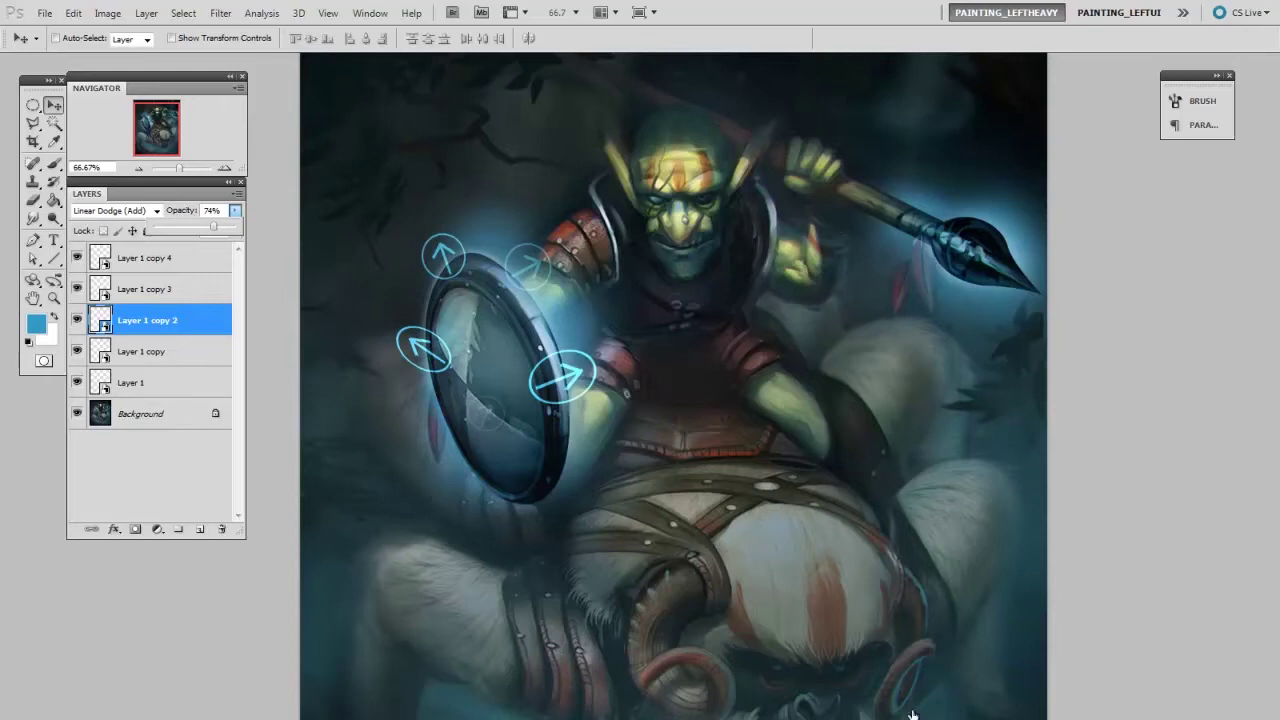
- Open the smart object contents of Layer 1 copy 3 for editing beside the painting, enlarged to 200%
{"action": "left_click", "coordinate": [195, 290]}
{"action": "right_click", "coordinate": [169, 286]}
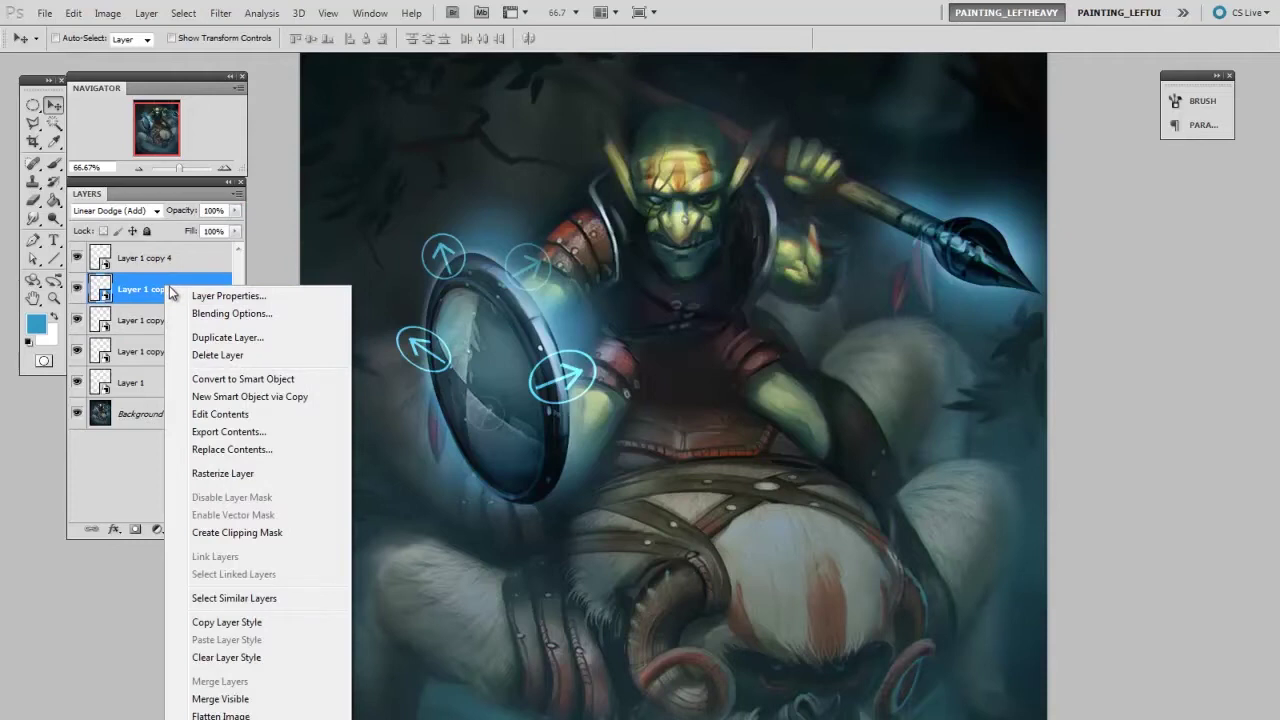
{"action": "left_click", "coordinate": [252, 420]}
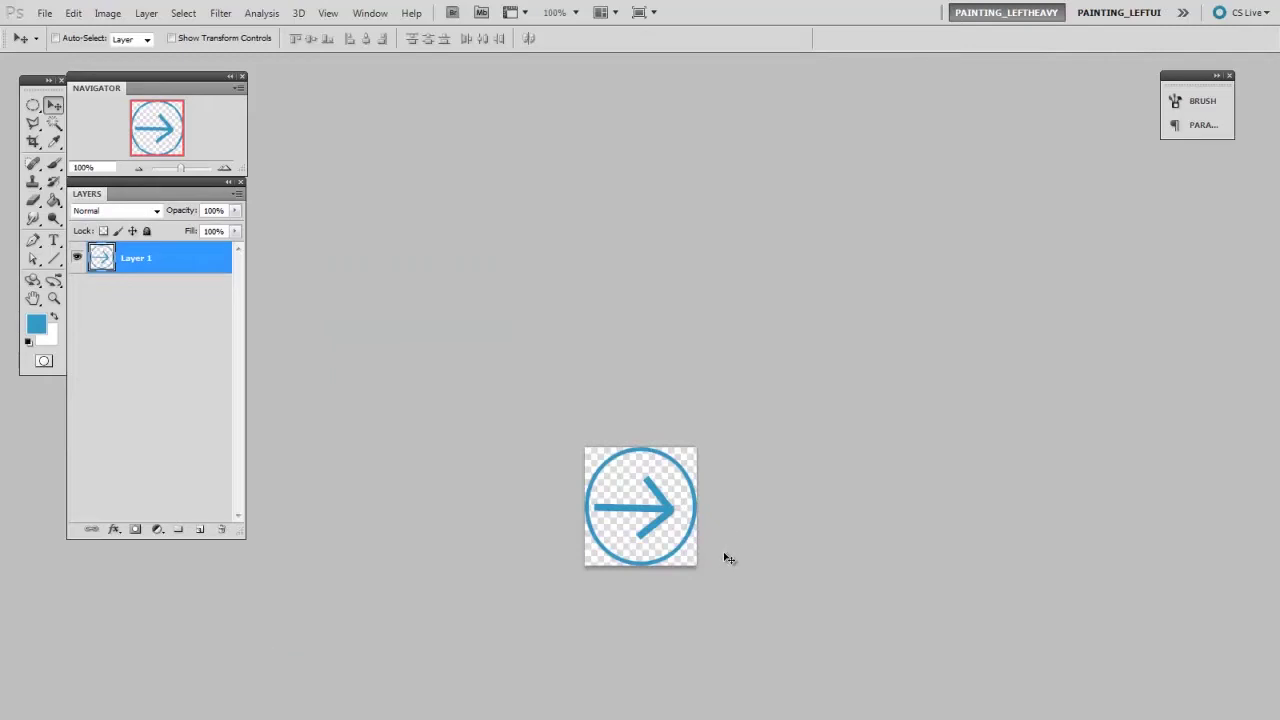
{"action": "key", "text": "ctrl+plus"}
{"action": "left_click_drag", "start_coordinate": [734, 506], "coordinate": [705, 362]}
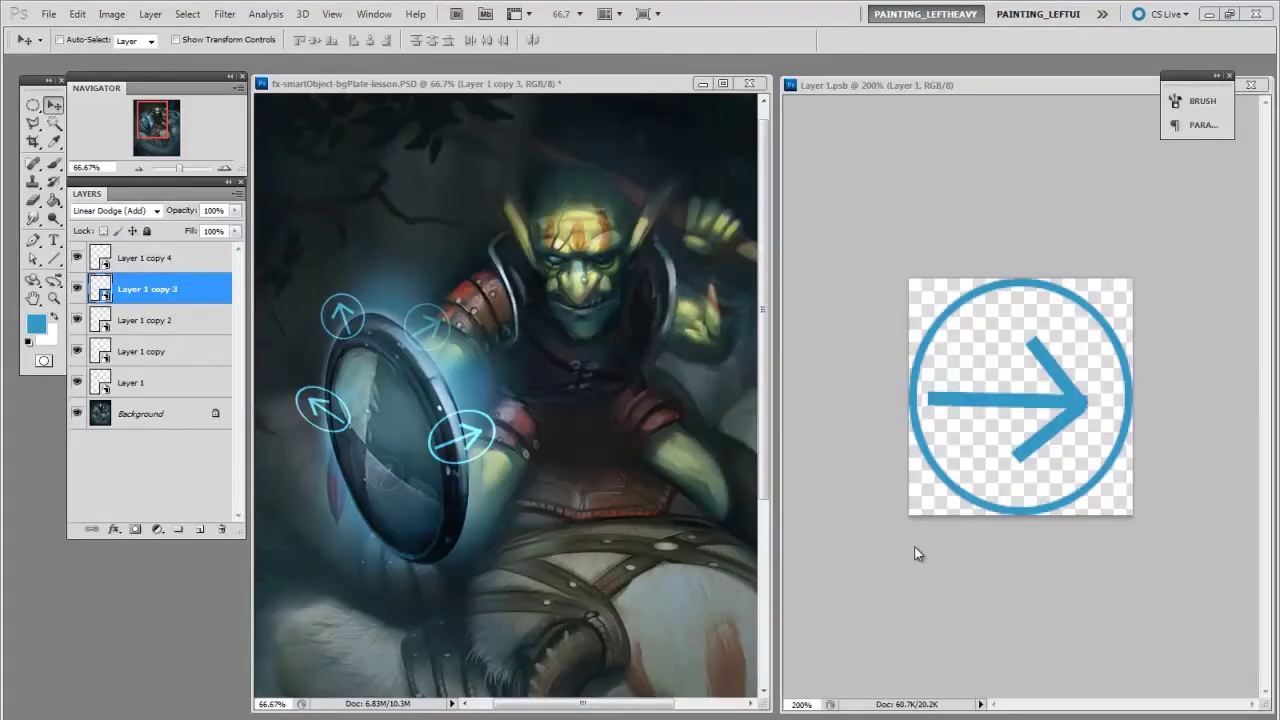
{"action": "left_click", "coordinate": [918, 560]}
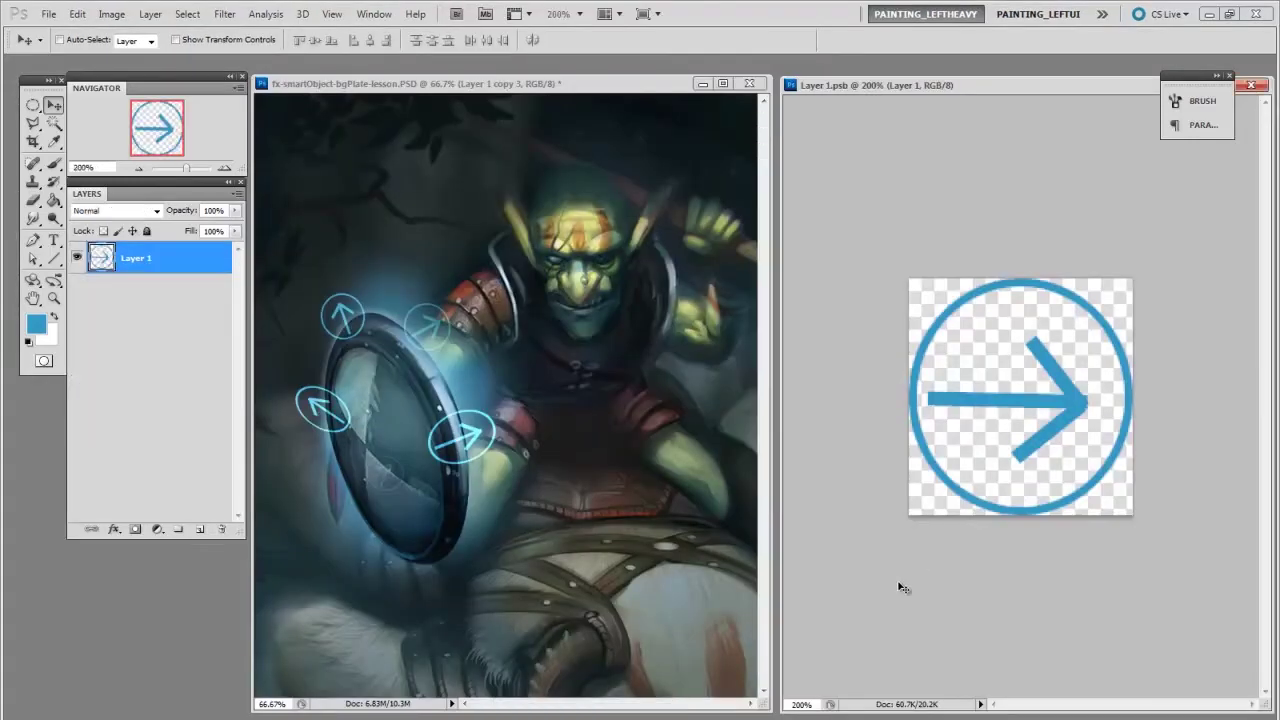
- Hide the arrow artwork on Layer 1 of the smart object and add two new empty layers above it
{"action": "left_click", "coordinate": [77, 261]}
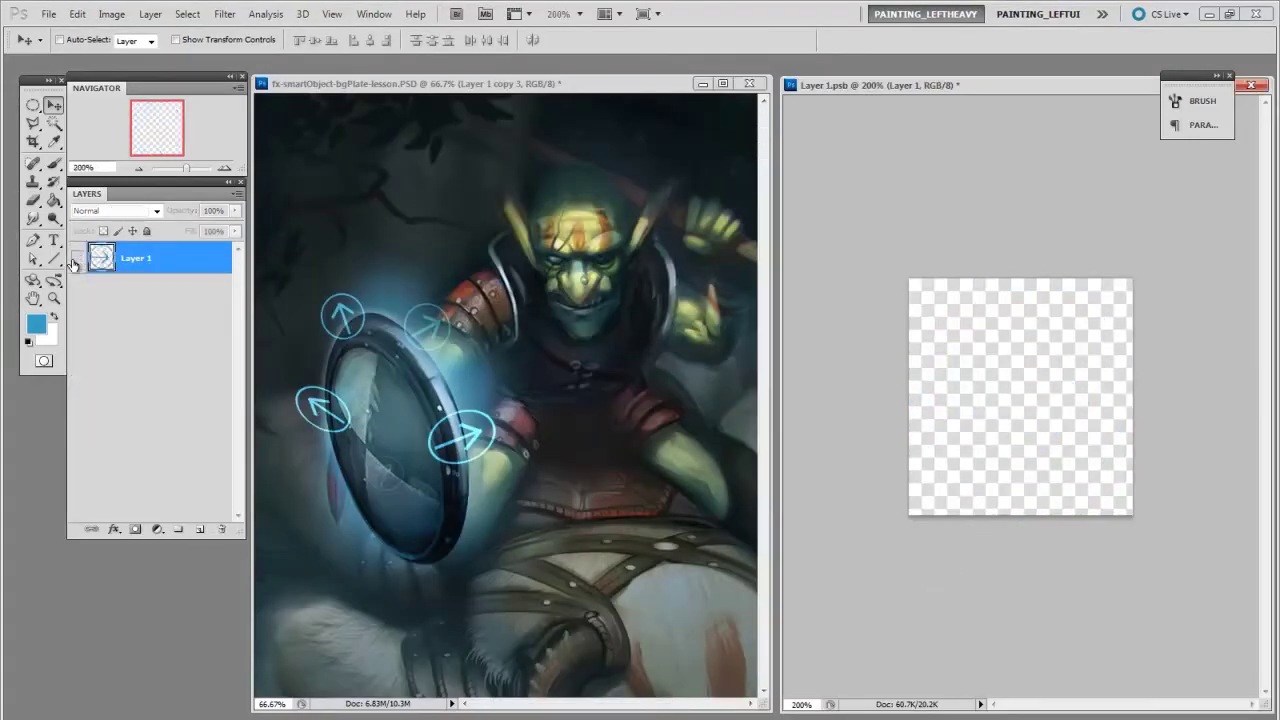
{"action": "left_click", "coordinate": [200, 529]}
{"action": "key", "text": "ctrl+shift+alt+n"}
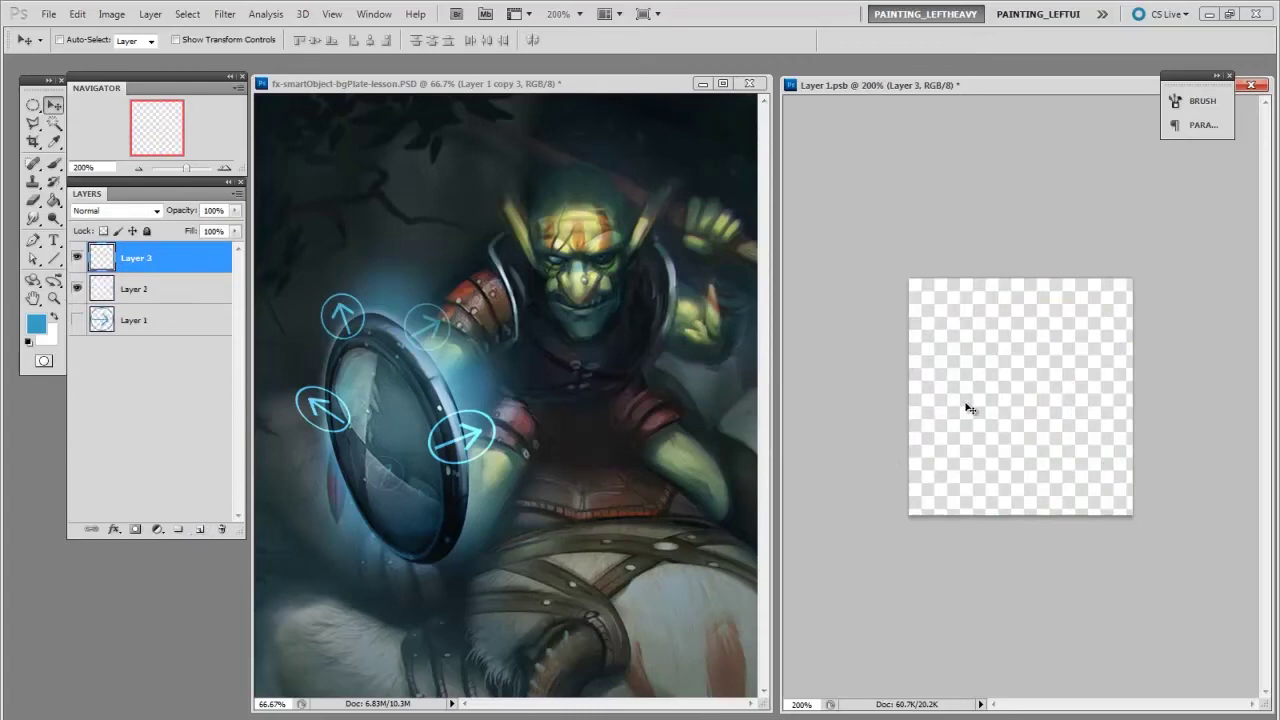
- Set the foreground colour to dark teal #2c6076 and choose a round brush for painting
{"action": "key", "text": "b"}
{"action": "key", "text": "n"}
{"action": "left_click_drag", "start_coordinate": [1021, 480], "coordinate": [1001, 523]}
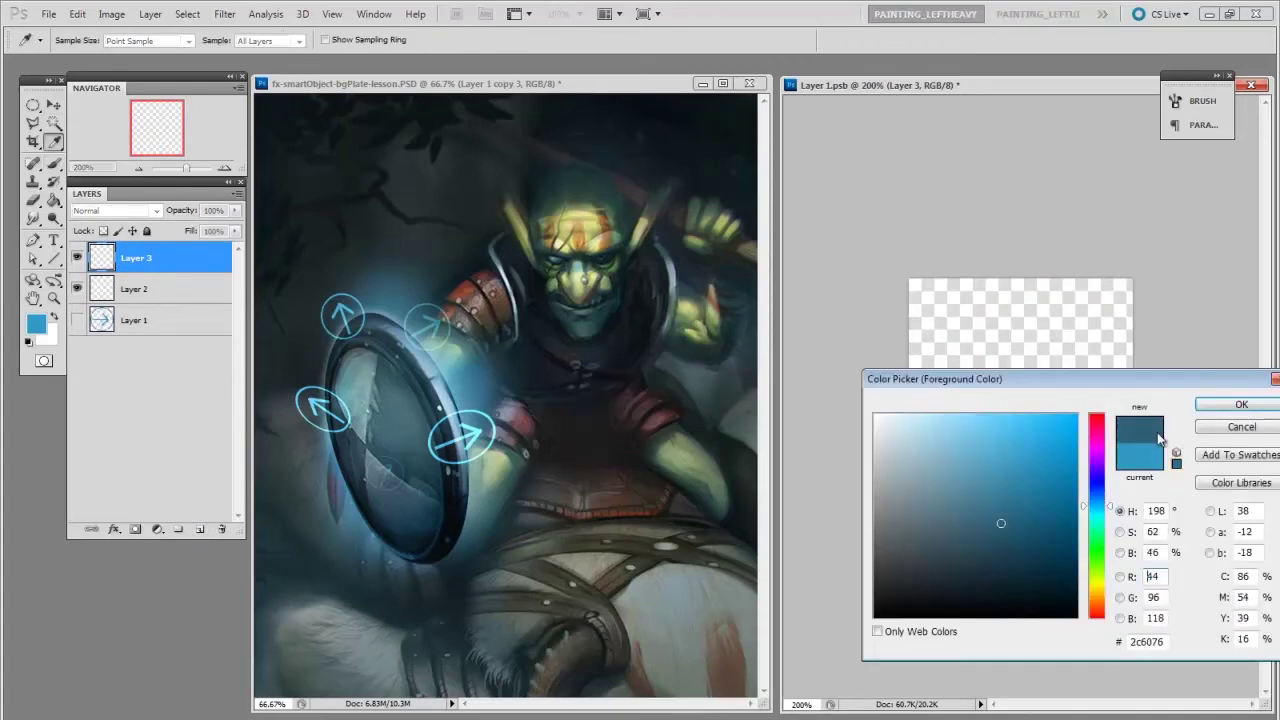
{"action": "left_click", "coordinate": [1219, 405]}
{"action": "right_click", "coordinate": [946, 371]}
{"action": "left_click", "coordinate": [901, 476]}
{"action": "left_click", "coordinate": [958, 339]}
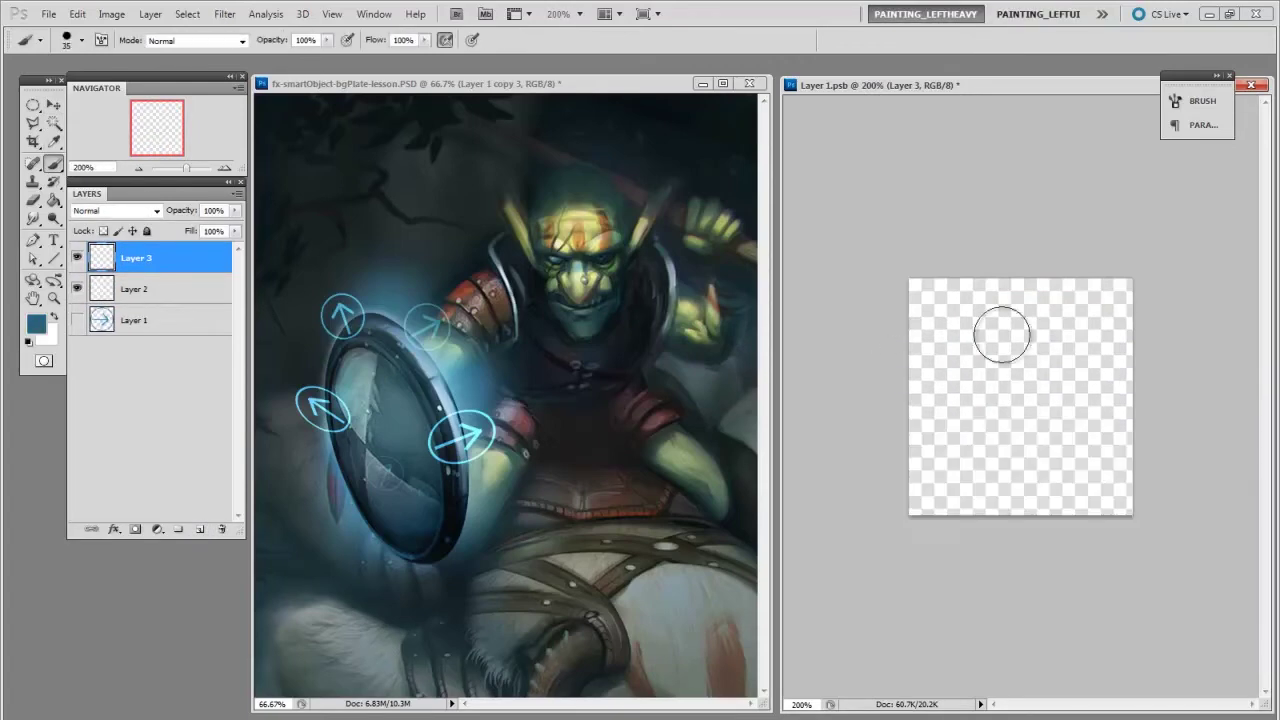
- Paint several loose teal brush strokes on Layer 3 and save the smart object to update all its instances
{"action": "mouse_move", "coordinate": [1035, 313]}
{"action": "left_mouse_down"}
{"action": "mouse_move", "coordinate": [1021, 356]}
{"action": "mouse_move", "coordinate": [1033, 462]}
{"action": "left_mouse_up"}
{"action": "key", "text": "bracketleft"}
{"action": "key", "text": "bracketleft"}
{"action": "key", "text": "bracketleft"}
{"action": "left_click_drag", "start_coordinate": [1071, 323], "coordinate": [1074, 410]}
{"action": "mouse_move", "coordinate": [959, 396]}
{"action": "left_mouse_down"}
{"action": "mouse_move", "coordinate": [956, 437]}
{"action": "mouse_move", "coordinate": [980, 485]}
{"action": "left_mouse_up"}
{"action": "left_click", "coordinate": [1064, 464]}
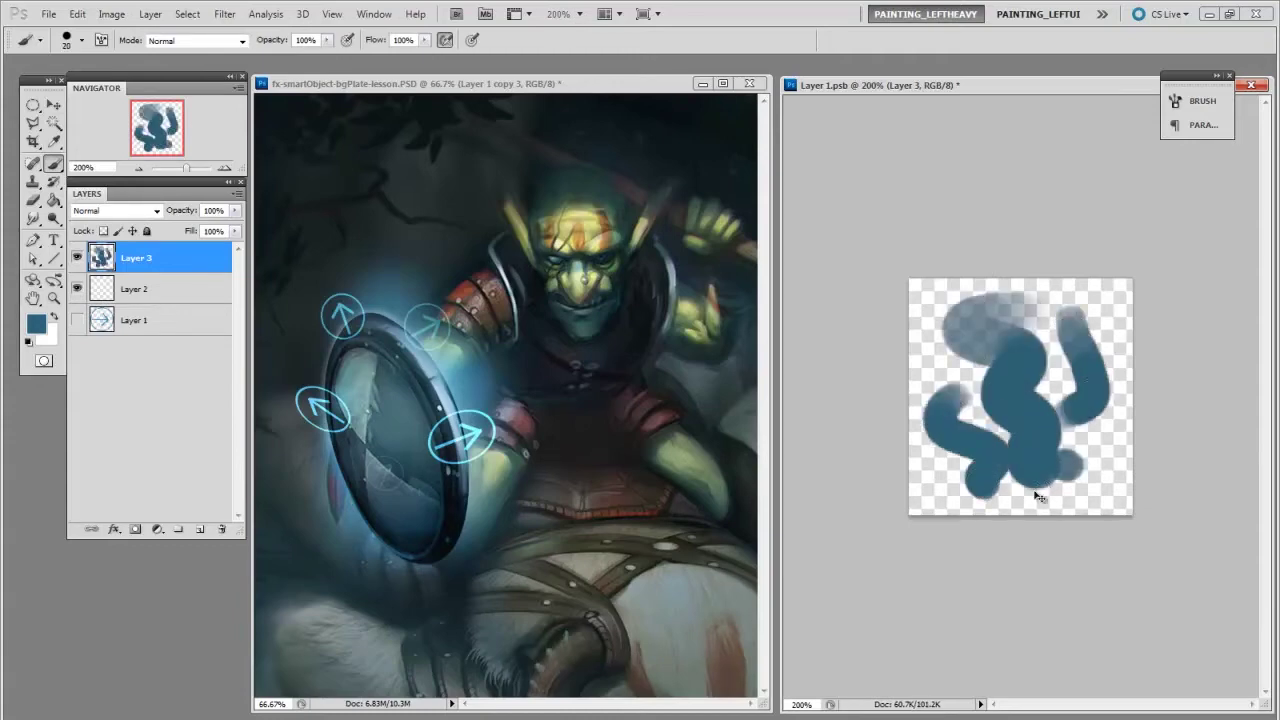
{"action": "key", "text": "ctrl+s"}
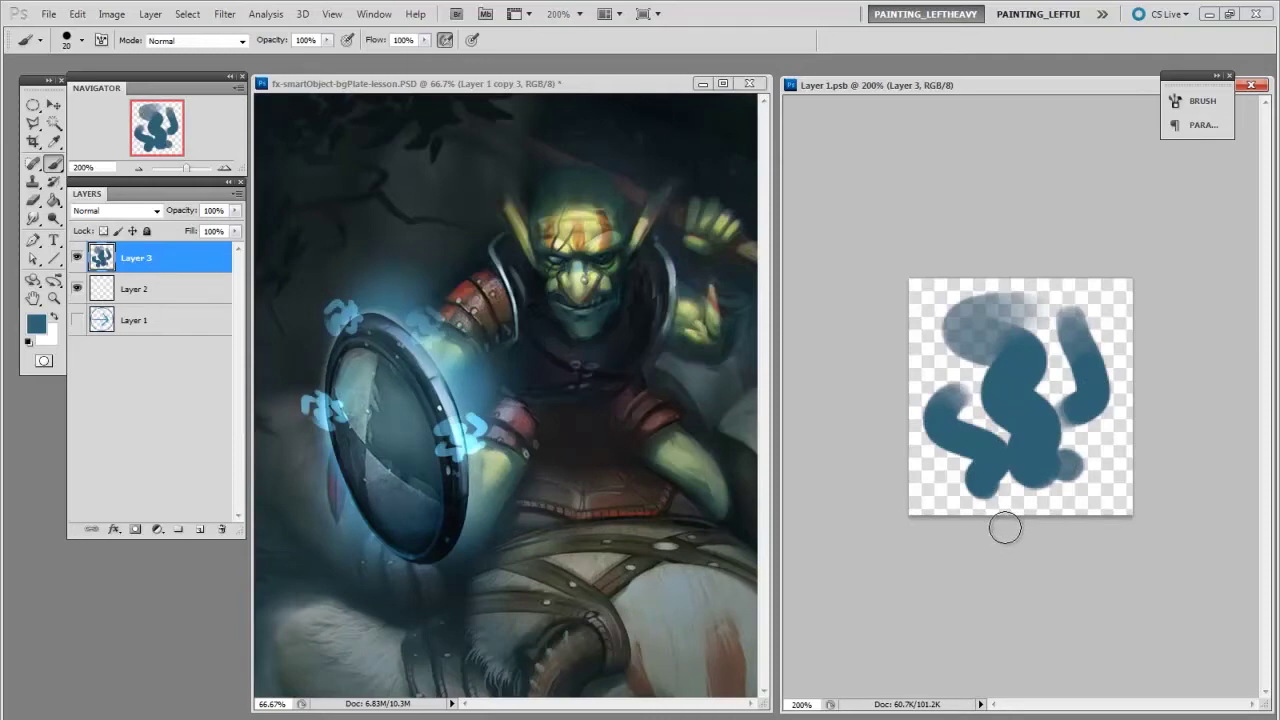
- Erase all the brush strokes on Layer 3 with a large eraser
{"action": "key", "text": "e"}
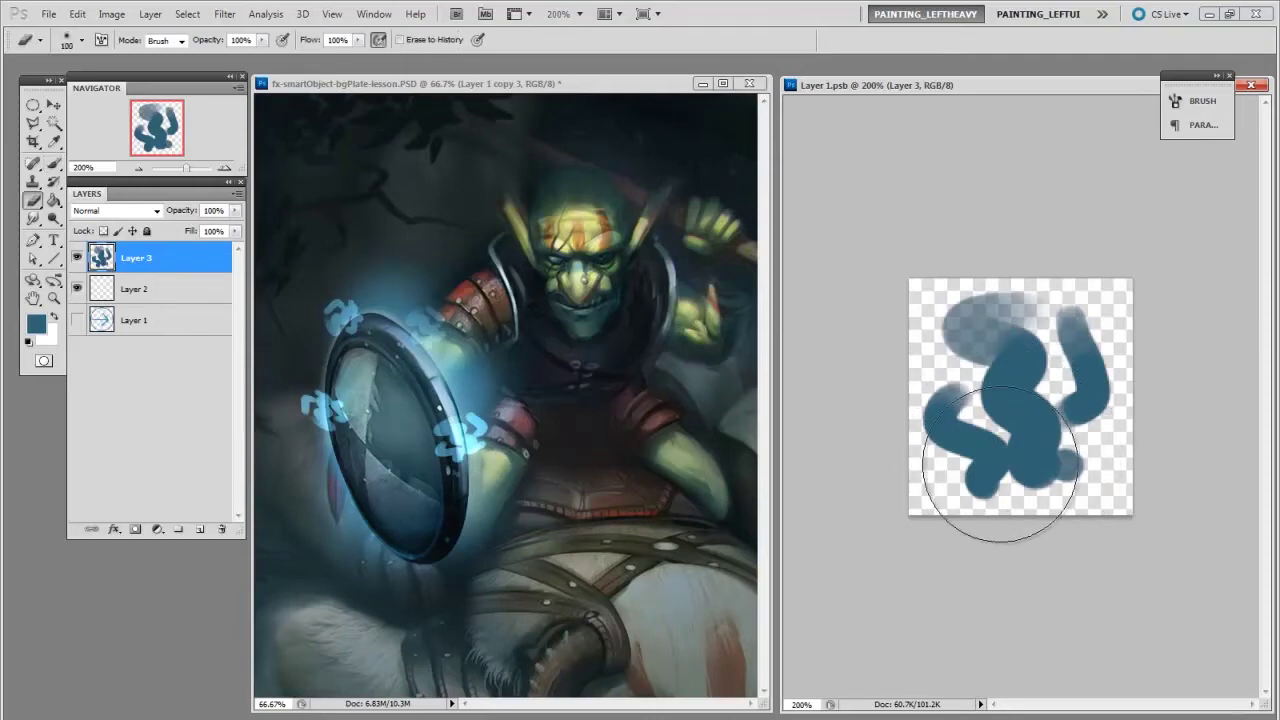
{"action": "mouse_move", "coordinate": [971, 466]}
{"action": "left_mouse_down"}
{"action": "mouse_move", "coordinate": [1082, 426]}
{"action": "mouse_move", "coordinate": [1043, 330]}
{"action": "mouse_move", "coordinate": [942, 395]}
{"action": "mouse_move", "coordinate": [1086, 515]}
{"action": "mouse_move", "coordinate": [979, 299]}
{"action": "mouse_move", "coordinate": [1001, 519]}
{"action": "left_mouse_up"}
- Paint a solid, slanted teardrop-shaped teal blob in the middle of Layer 3 with a round brush
{"action": "key", "text": "b"}
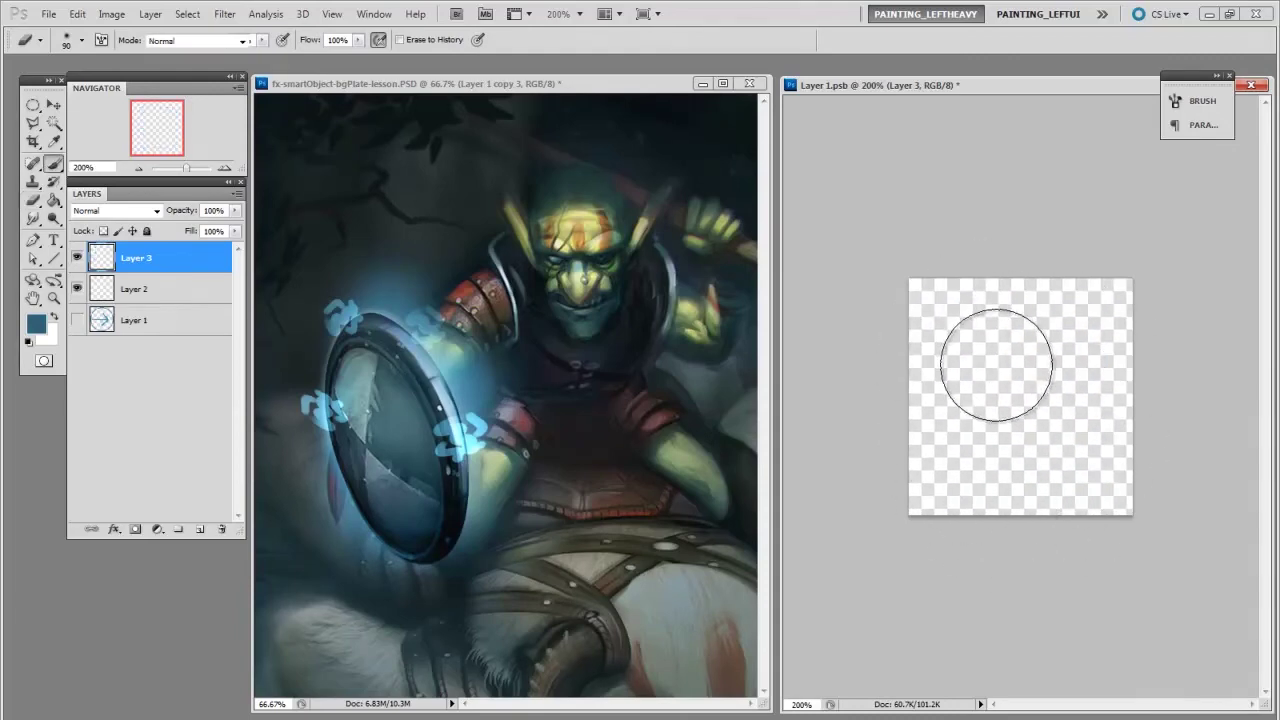
{"action": "right_click", "coordinate": [1009, 365]}
{"action": "left_click", "coordinate": [898, 466]}
{"action": "left_click", "coordinate": [860, 307]}
{"action": "key", "text": "bracketleft"}
{"action": "key", "text": "bracketleft"}
{"action": "mouse_move", "coordinate": [1017, 377]}
{"action": "left_mouse_down"}
{"action": "mouse_move", "coordinate": [1035, 405]}
{"action": "mouse_move", "coordinate": [1017, 357]}
{"action": "mouse_move", "coordinate": [1045, 335]}
{"action": "mouse_move", "coordinate": [1000, 397]}
{"action": "left_mouse_up"}
{"action": "key", "text": "bracketright"}
{"action": "key", "text": "bracketright"}
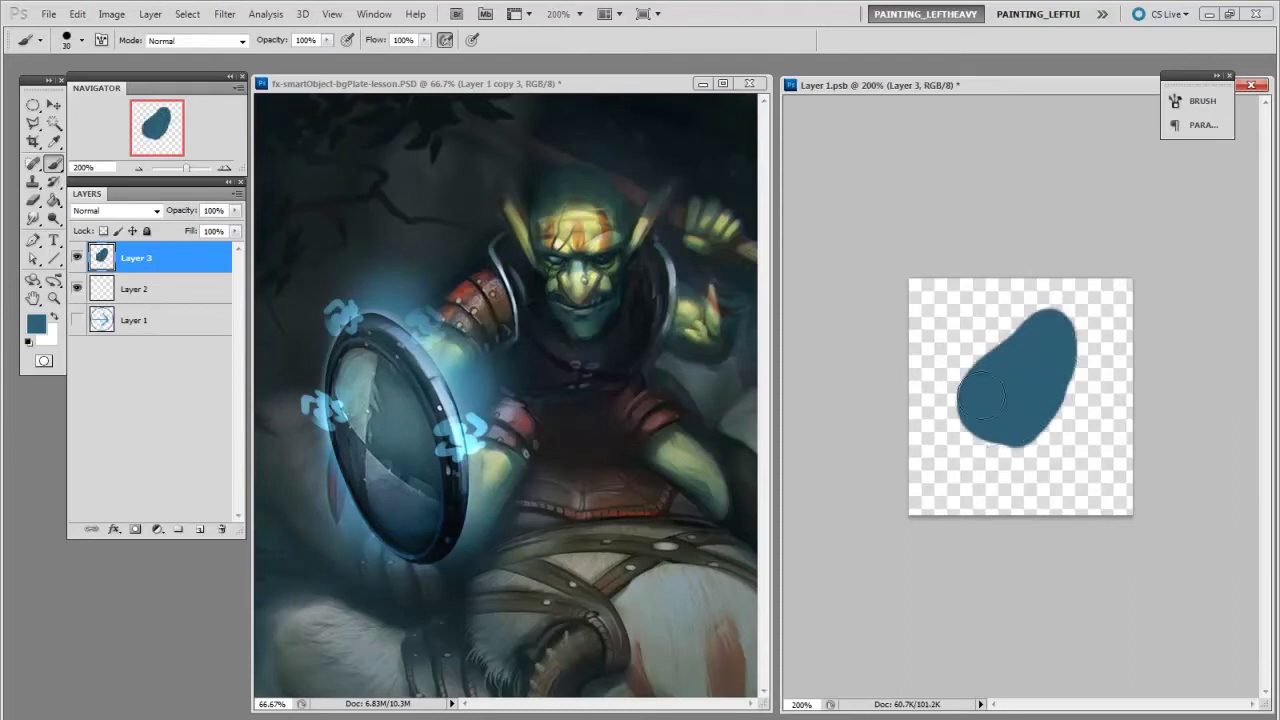
{"action": "mouse_move", "coordinate": [988, 400]}
{"action": "left_mouse_down"}
{"action": "mouse_move", "coordinate": [992, 448]}
{"action": "mouse_move", "coordinate": [1030, 445]}
{"action": "mouse_move", "coordinate": [1062, 415]}
{"action": "left_mouse_up"}
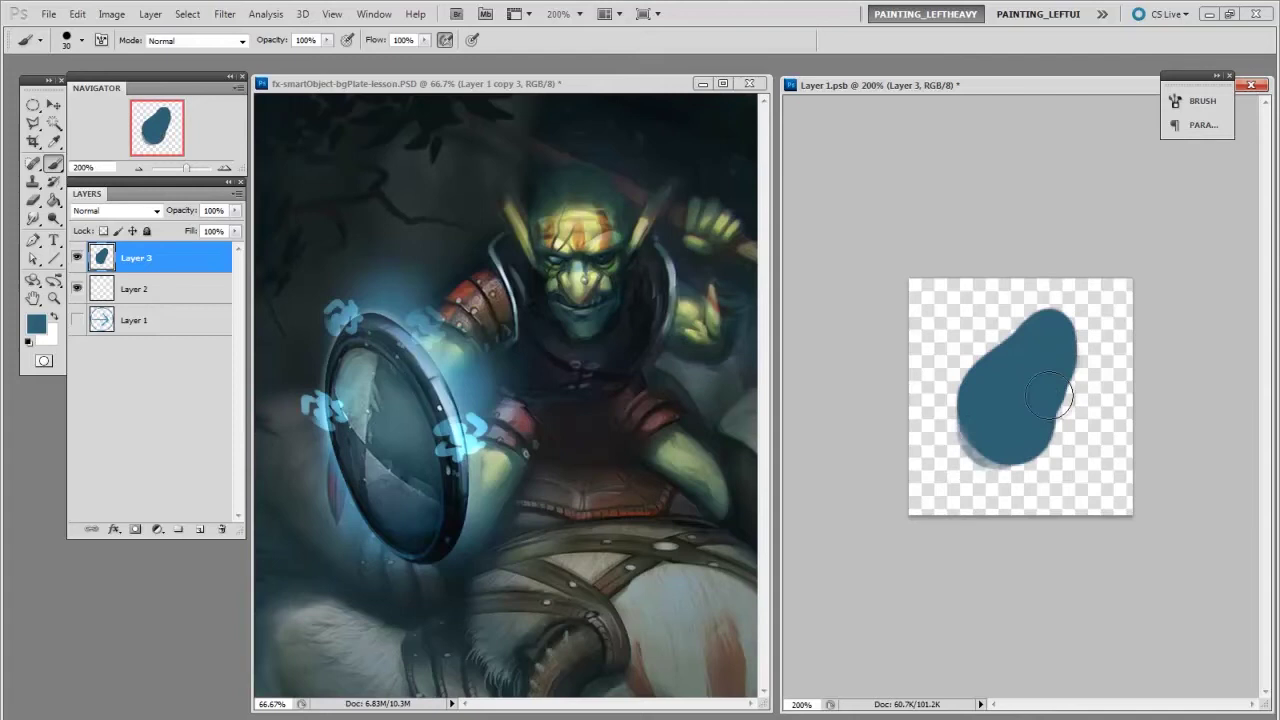
- Trim and soften the edges of the teal blob with a small eraser and save the smart object
{"action": "key", "text": "e"}
{"action": "key", "text": "bracketleft"}
{"action": "key", "text": "bracketleft"}
{"action": "key", "text": "bracketleft"}
{"action": "mouse_move", "coordinate": [1078, 328]}
{"action": "left_mouse_down"}
{"action": "mouse_move", "coordinate": [1030, 455]}
{"action": "mouse_move", "coordinate": [970, 445]}
{"action": "mouse_move", "coordinate": [1030, 457]}
{"action": "mouse_move", "coordinate": [962, 408]}
{"action": "left_mouse_up"}
{"action": "key", "text": "bracketright"}
{"action": "key", "text": "bracketright"}
{"action": "left_click_drag", "start_coordinate": [1063, 299], "coordinate": [1066, 437]}
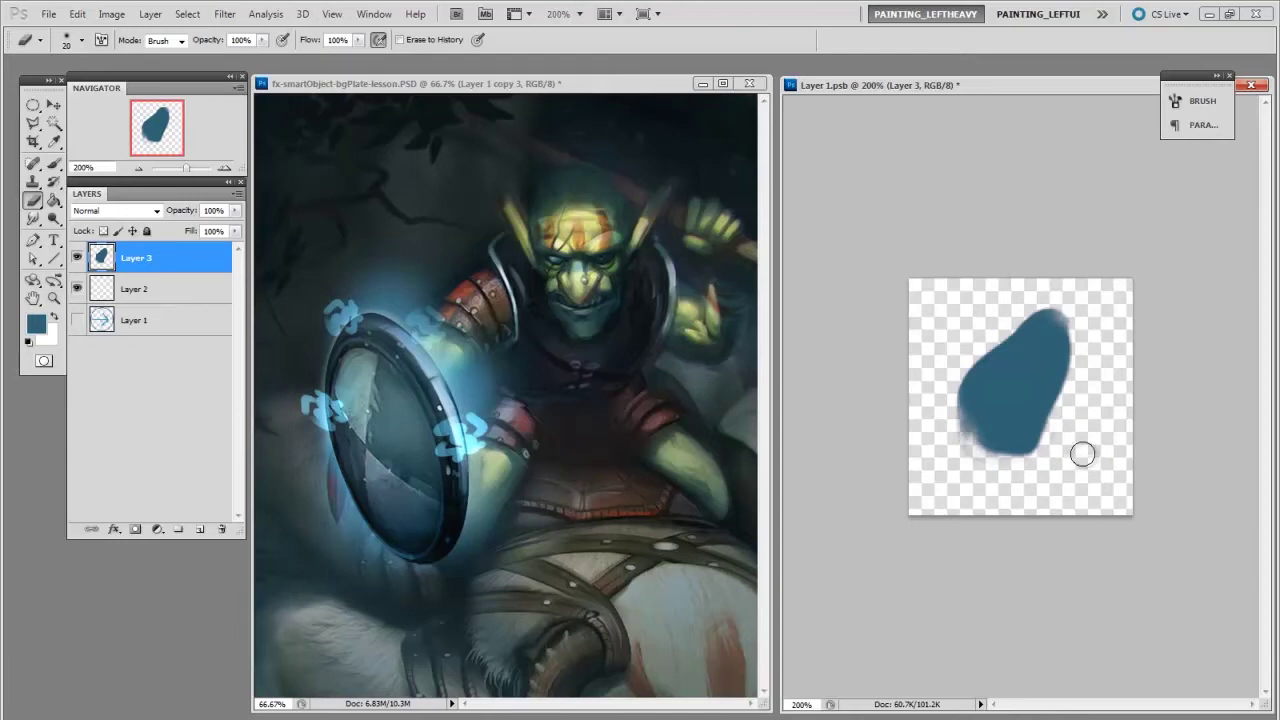
{"action": "key", "text": "ctrl+s"}
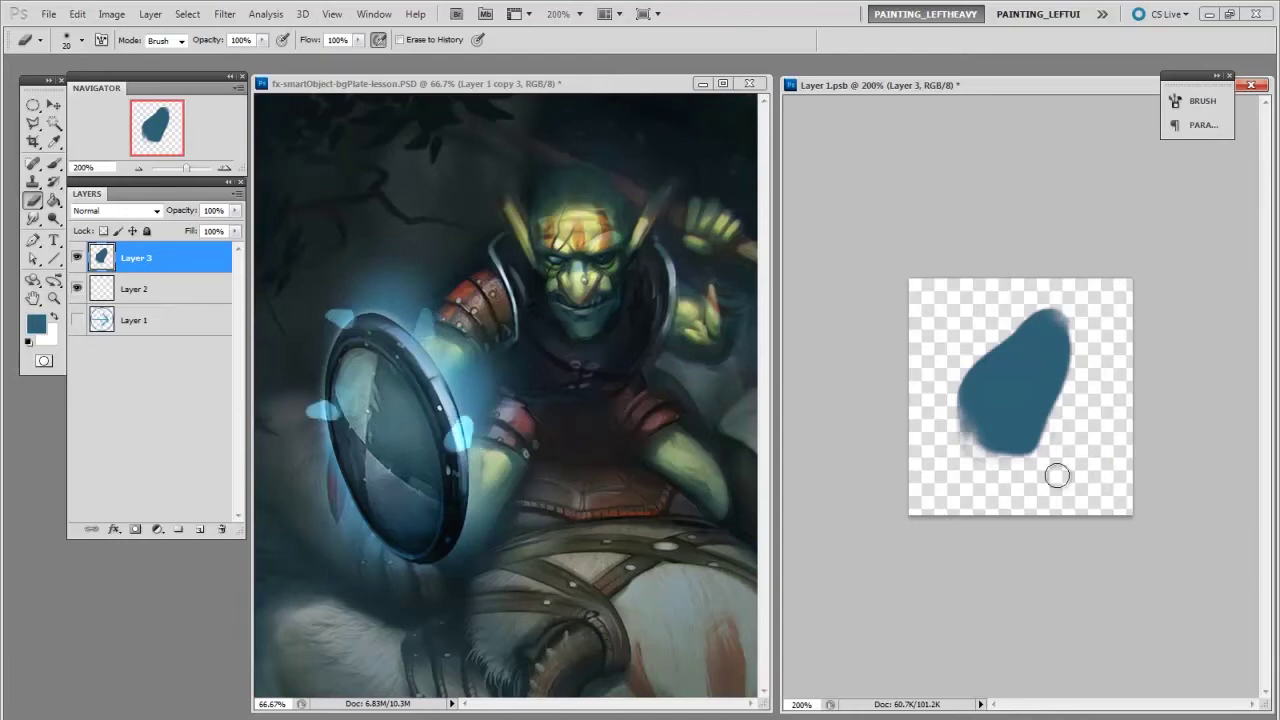
- Add a new layer and paint a teal ring around the blob on it
{"action": "key", "text": "ctrl+shift+alt+n"}
{"action": "key", "text": "b"}
{"action": "mouse_move", "coordinate": [1033, 303]}
{"action": "left_mouse_down"}
{"action": "mouse_move", "coordinate": [986, 324]}
{"action": "mouse_move", "coordinate": [924, 399]}
{"action": "mouse_move", "coordinate": [1006, 487]}
{"action": "mouse_move", "coordinate": [1064, 293]}
{"action": "mouse_move", "coordinate": [1019, 307]}
{"action": "mouse_move", "coordinate": [1075, 302]}
{"action": "left_mouse_up"}
- Add an Outer Glow effect to Layer 4 and set the glow's blend mode to Normal
{"action": "left_click", "coordinate": [114, 529]}
{"action": "left_click", "coordinate": [210, 674]}
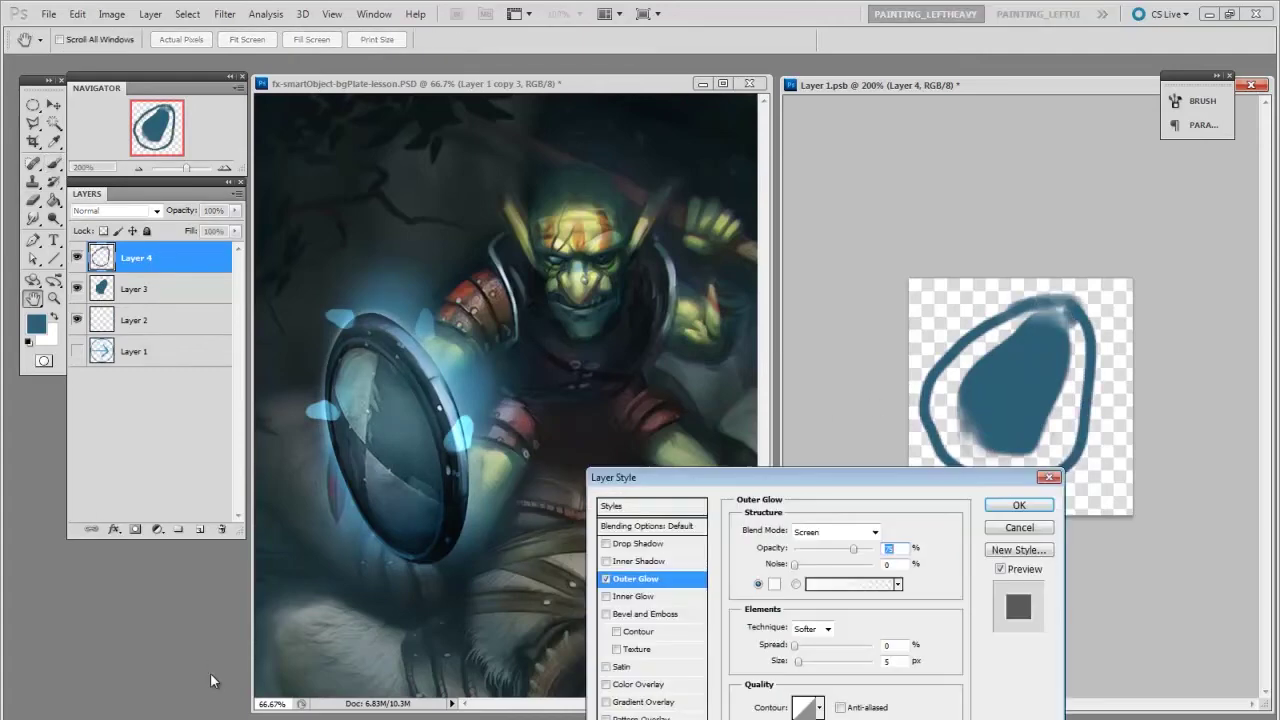
{"action": "left_click", "coordinate": [848, 532]}
{"action": "left_click", "coordinate": [836, 545]}
- Change the Outer Glow colour to teal, increase the glow size slightly, and lower Layer 4's fill to 45%
{"action": "left_click", "coordinate": [773, 586]}
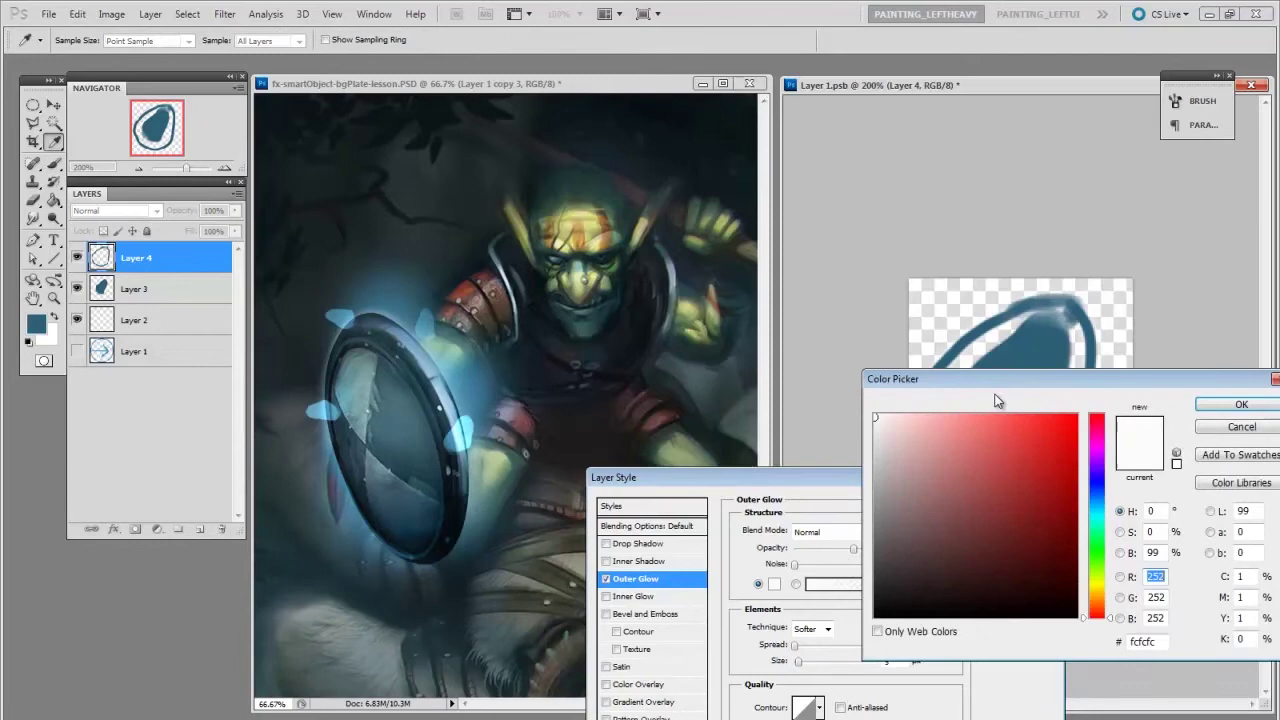
{"action": "left_click", "coordinate": [1015, 335]}
{"action": "left_click", "coordinate": [1018, 490]}
{"action": "left_click", "coordinate": [1240, 404]}
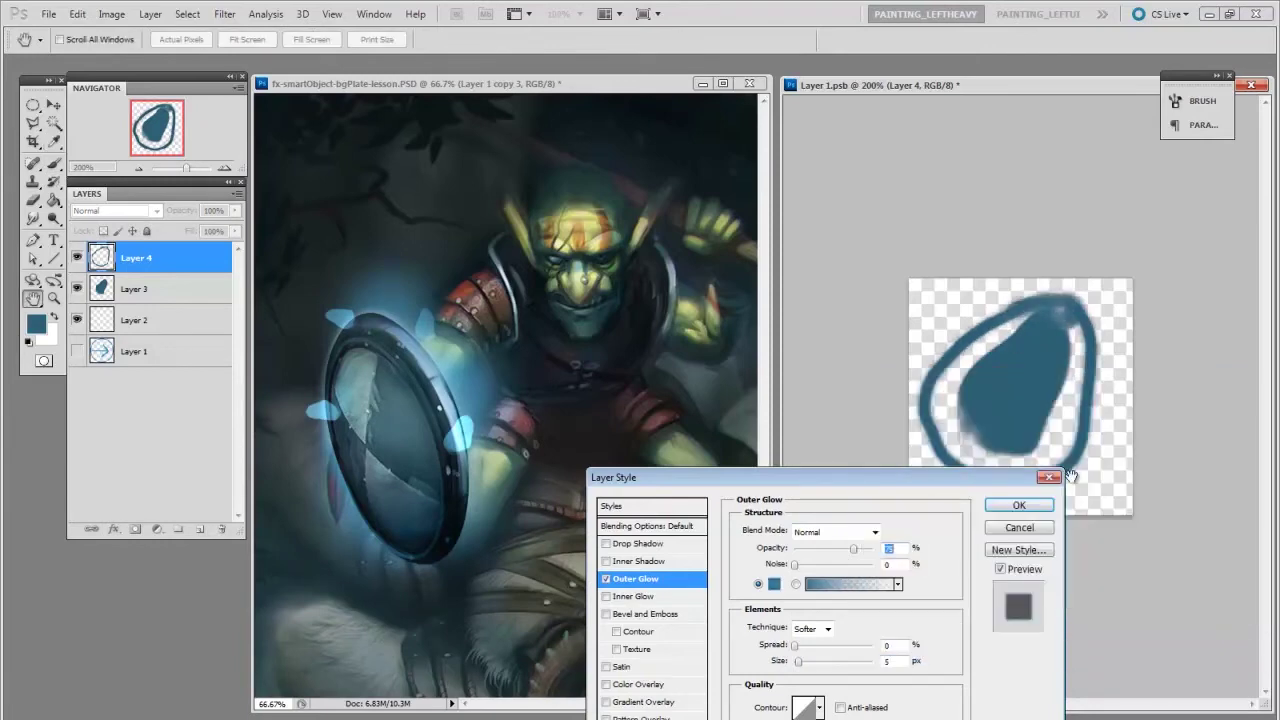
{"action": "mouse_move", "coordinate": [798, 661]}
{"action": "left_mouse_down"}
{"action": "mouse_move", "coordinate": [813, 662]}
{"action": "mouse_move", "coordinate": [801, 666]}
{"action": "left_mouse_up"}
{"action": "left_click", "coordinate": [1018, 505]}
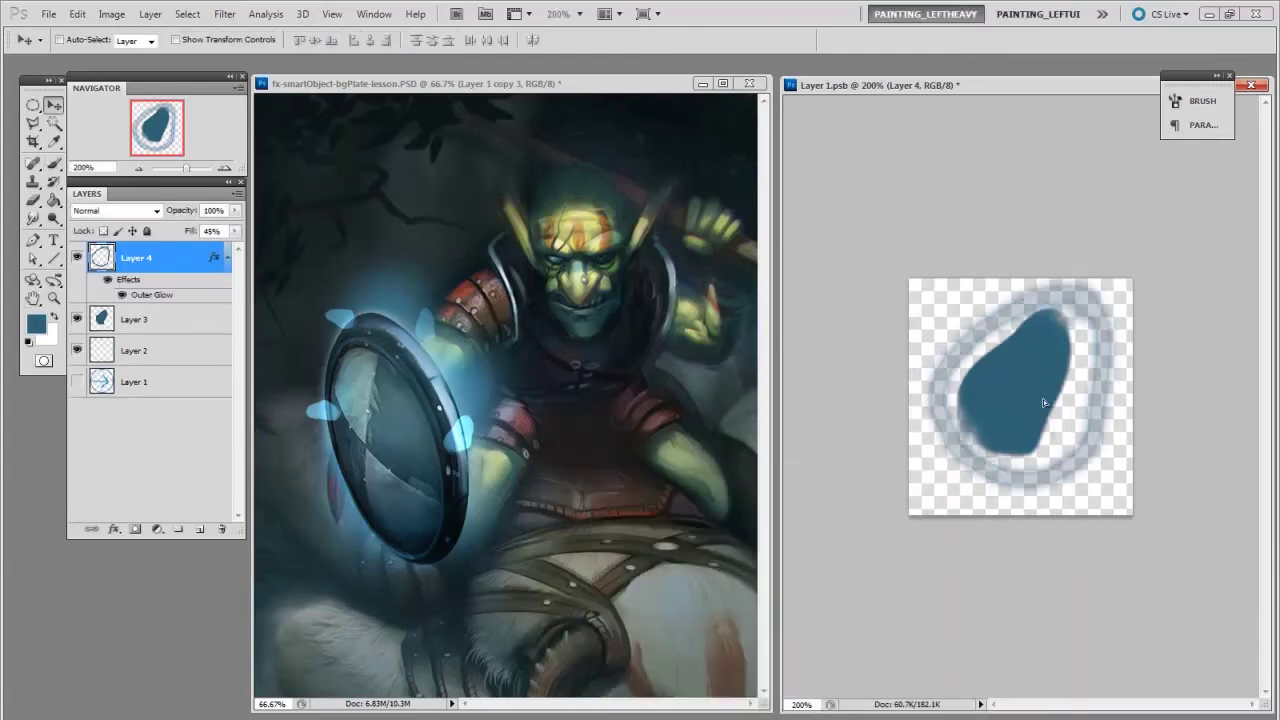
- Duplicate Layer 4, transform the copied ring to about 76% width, 82% height and -39° rotation, and save the smart object
{"action": "key", "text": "ctrl+j"}
{"action": "key", "text": "ctrl+t"}
{"action": "left_click_drag", "start_coordinate": [1100, 300], "coordinate": [1062, 352]}
{"action": "left_click_drag", "start_coordinate": [1011, 463], "coordinate": [1090, 446]}
{"action": "mouse_move", "coordinate": [1076, 423]}
{"action": "left_mouse_down"}
{"action": "mouse_move", "coordinate": [1069, 414]}
{"action": "mouse_move", "coordinate": [1097, 408]}
{"action": "mouse_move", "coordinate": [1077, 430]}
{"action": "mouse_move", "coordinate": [1087, 418]}
{"action": "left_mouse_up"}
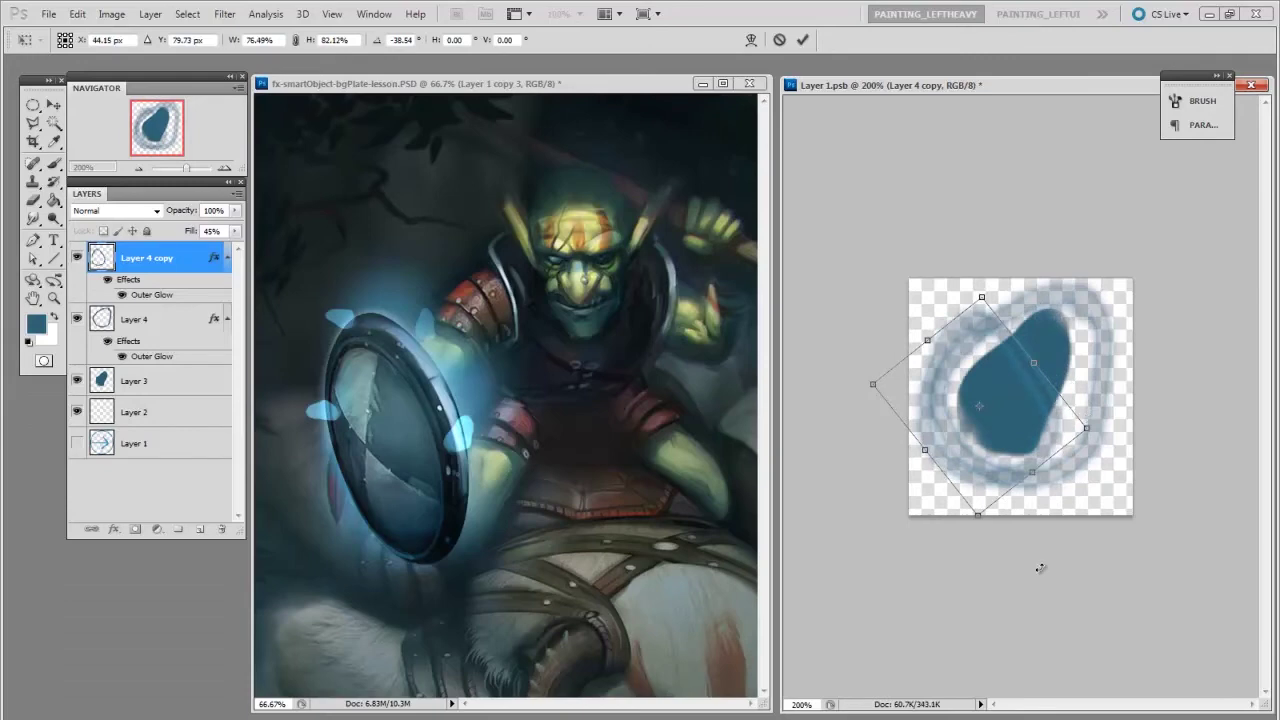
{"action": "key", "text": "Return"}
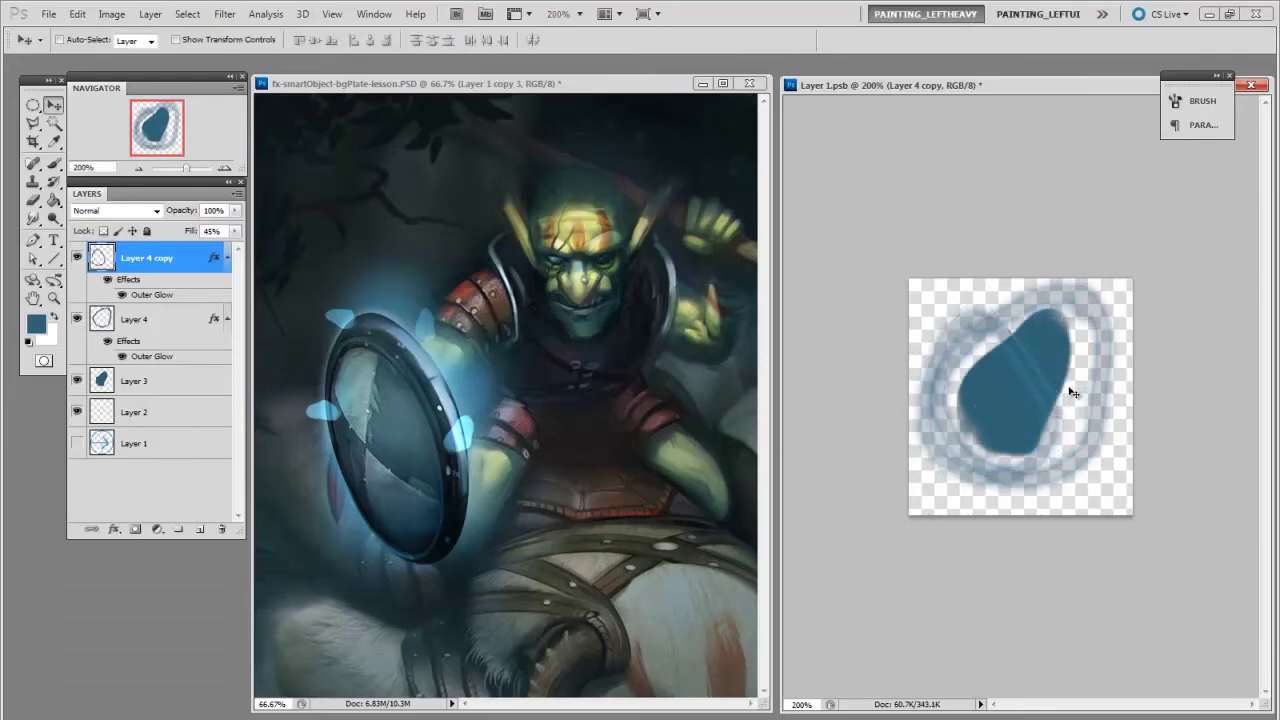
{"action": "key", "text": "ctrl+s"}
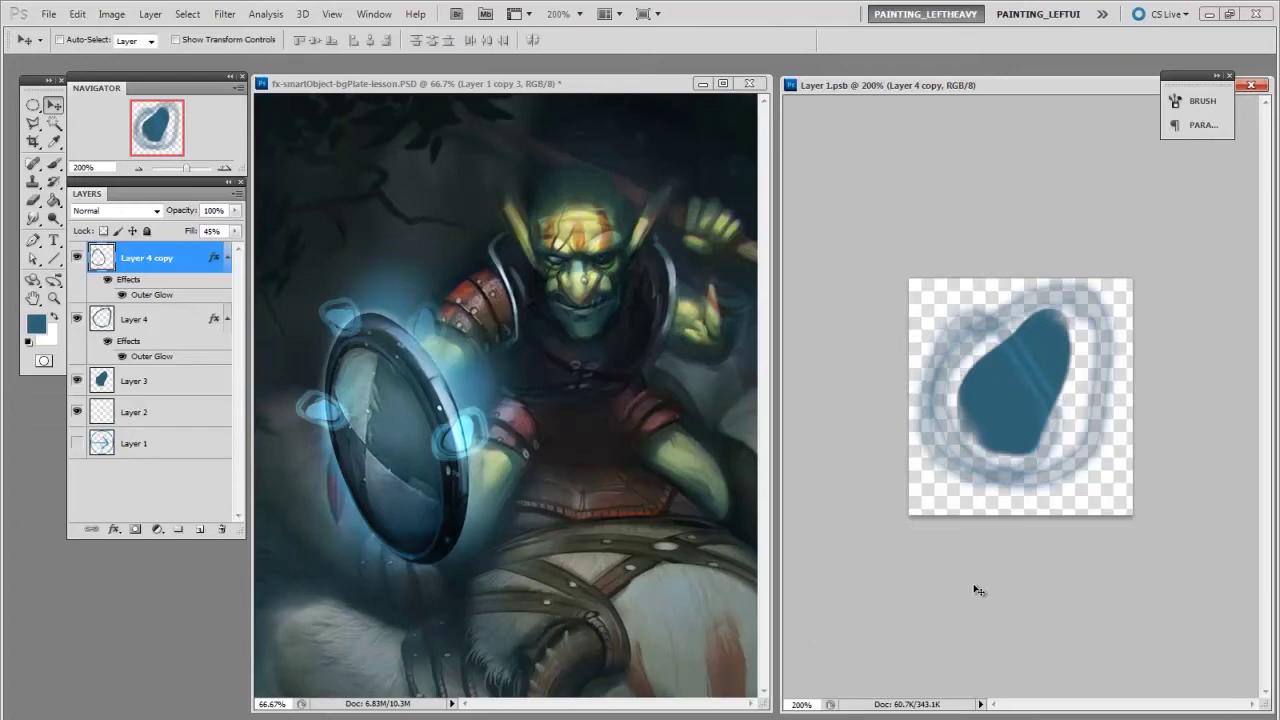
- Fade the edges of the teal blob on Layer 3 with a soft round eraser
{"action": "left_click", "coordinate": [155, 390]}
{"action": "key", "text": "b"}
{"action": "right_click", "coordinate": [830, 402]}
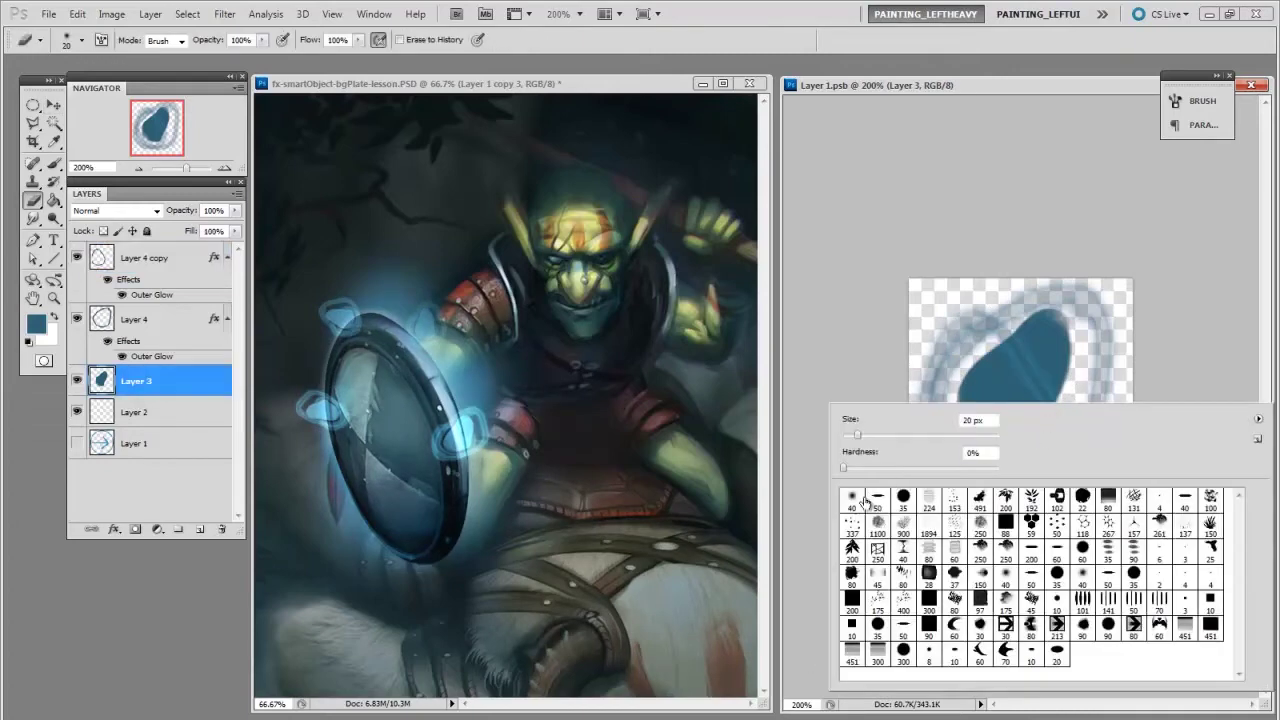
{"action": "left_click", "coordinate": [842, 360]}
{"action": "key", "text": "]"}
{"action": "key", "text": "]"}
{"action": "key", "text": "]"}
{"action": "key", "text": "]"}
{"action": "key", "text": "["}
{"action": "key", "text": "["}
{"action": "key", "text": "["}
{"action": "mouse_move", "coordinate": [982, 327]}
{"action": "left_mouse_down"}
{"action": "mouse_move", "coordinate": [1054, 328]}
{"action": "mouse_move", "coordinate": [957, 400]}
{"action": "left_mouse_up"}
- Add a layer above Layer 3 and paint light cyan highlights on the blob and the ring's upper-left edge with a soft round brush
{"action": "key", "text": "ctrl+shift+alt+n"}
{"action": "key", "text": "b"}
{"action": "right_click", "coordinate": [1015, 365]}
{"action": "left_click", "coordinate": [857, 461]}
{"action": "left_click", "coordinate": [774, 440]}
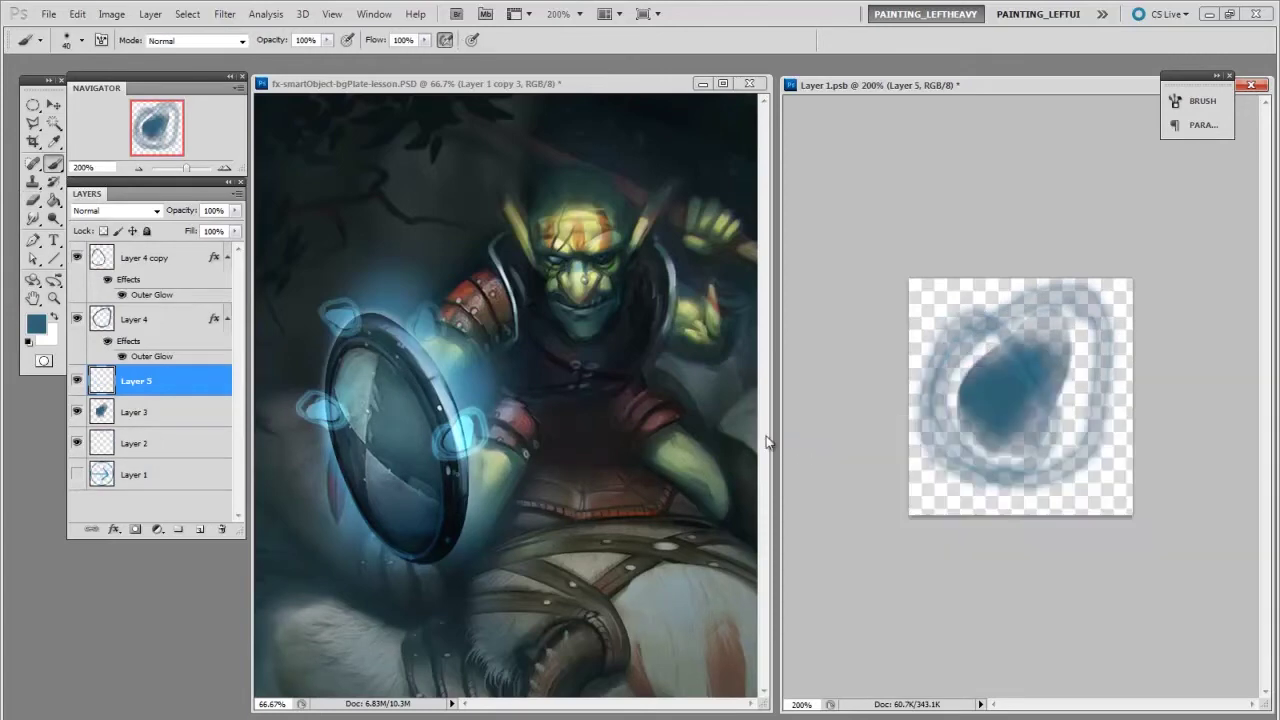
{"action": "left_click", "coordinate": [468, 425], "text": "alt"}
{"action": "mouse_move", "coordinate": [1031, 398]}
{"action": "left_mouse_down"}
{"action": "mouse_move", "coordinate": [1022, 374]}
{"action": "mouse_move", "coordinate": [1012, 398]}
{"action": "left_mouse_up"}
{"action": "key", "text": "]"}
{"action": "key", "text": "]"}
{"action": "key", "text": "]"}
{"action": "key", "text": "bracketleft"}
{"action": "key", "text": "bracketleft"}
{"action": "key", "text": "bracketleft"}
{"action": "key", "text": "bracketleft"}
{"action": "left_click", "coordinate": [972, 312]}
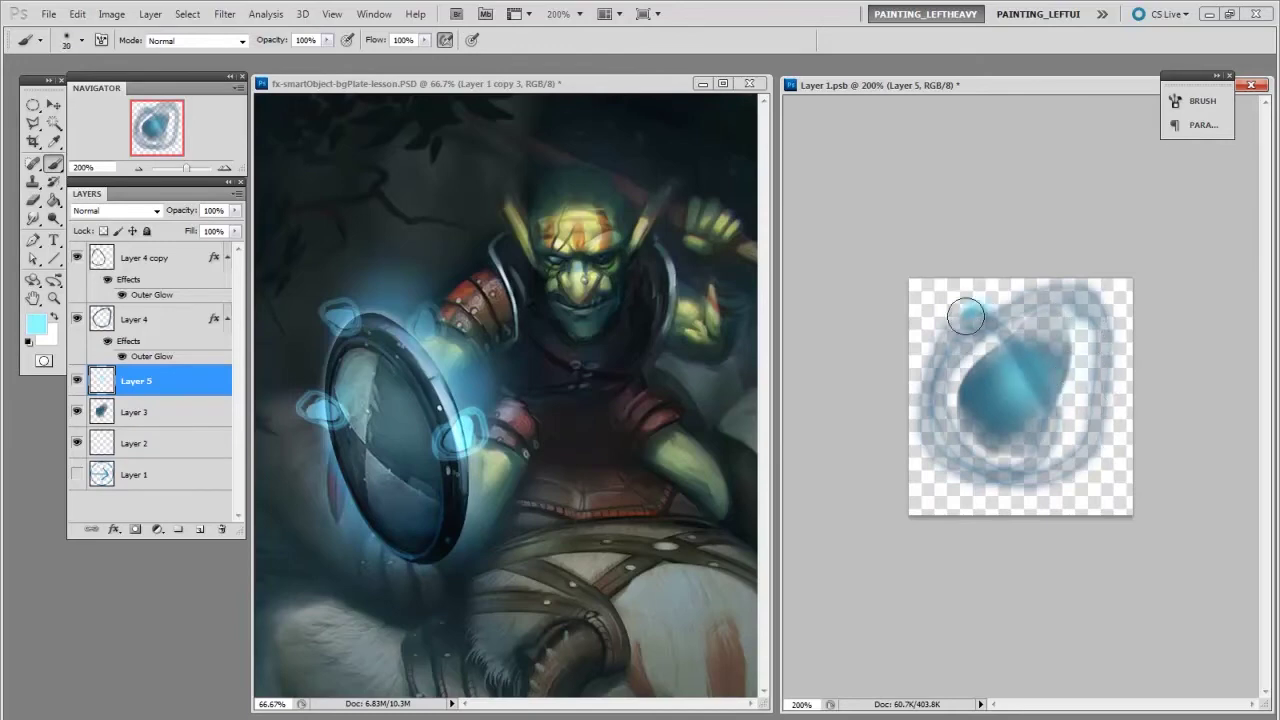
- Paint light cyan strokes along the ring's right side with a 35 px brush and save the smart object
{"action": "mouse_move", "coordinate": [1067, 475]}
{"action": "left_mouse_down"}
{"action": "mouse_move", "coordinate": [1084, 447]}
{"action": "mouse_move", "coordinate": [1066, 326]}
{"action": "left_mouse_up"}
{"action": "key", "text": "bracketright"}
{"action": "key", "text": "bracketright"}
{"action": "key", "text": "bracketleft"}
{"action": "left_click_drag", "start_coordinate": [1081, 422], "coordinate": [1049, 464]}
{"action": "key", "text": "ctrl+s"}
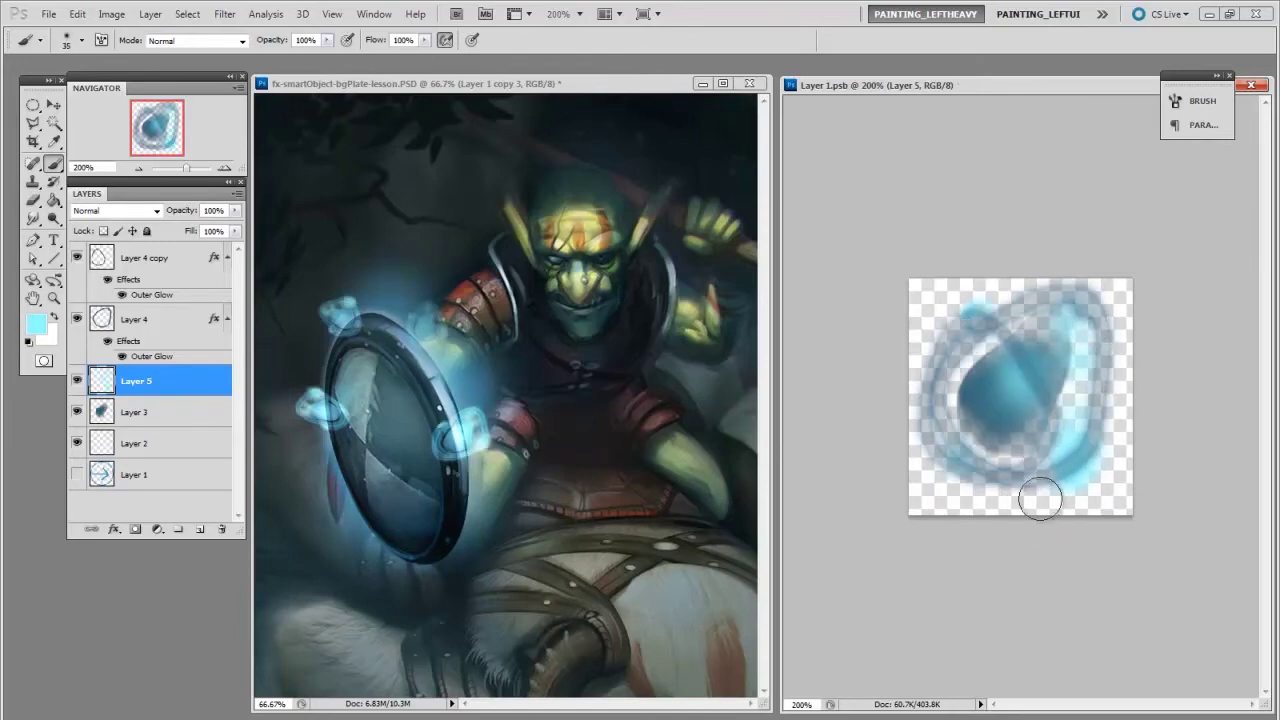
{"action": "mouse_move", "coordinate": [1061, 497]}
{"action": "left_mouse_down"}
{"action": "mouse_move", "coordinate": [1020, 525]}
{"action": "mouse_move", "coordinate": [1088, 480]}
{"action": "mouse_move", "coordinate": [1019, 530]}
{"action": "mouse_move", "coordinate": [1093, 492]}
{"action": "left_mouse_up"}
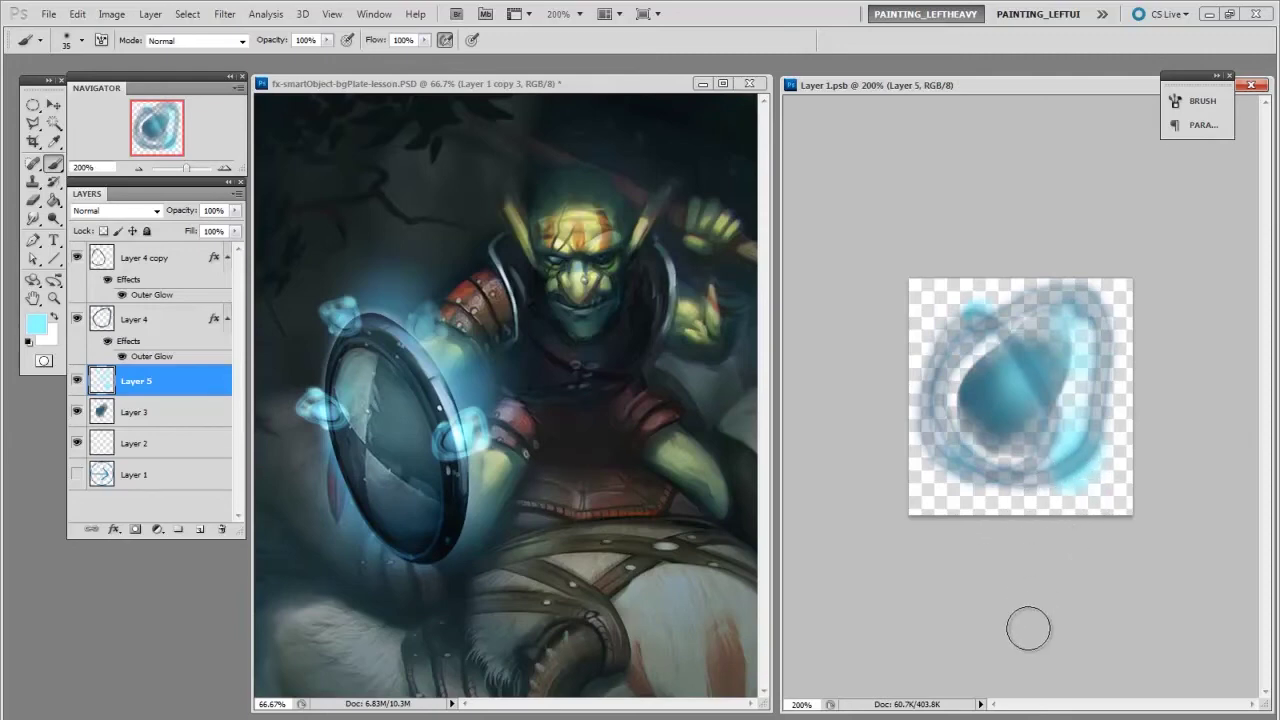
- Show the goblin painting full screen, then reposition and enlarge the glow at the shield's right edge
{"action": "left_click", "coordinate": [716, 404]}
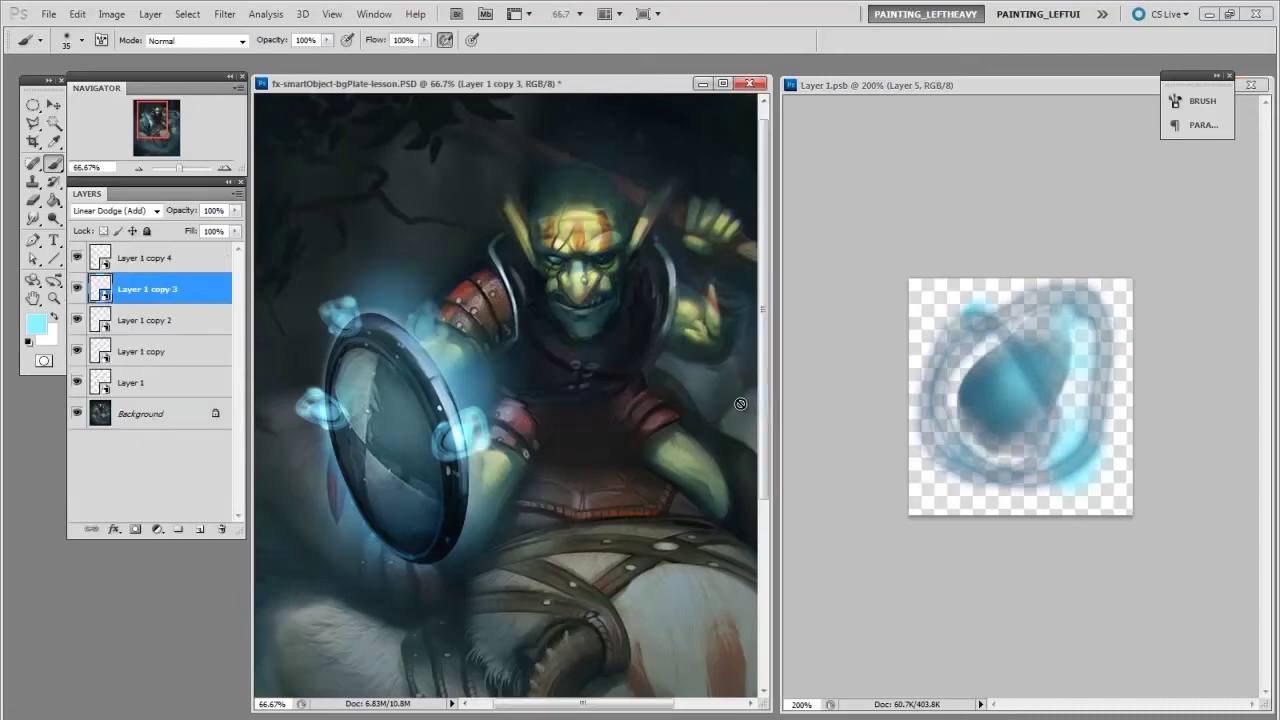
{"action": "key", "text": "f"}
{"action": "left_click_drag", "start_coordinate": [710, 449], "coordinate": [792, 449]}
{"action": "key", "text": "v"}
{"action": "left_click_drag", "start_coordinate": [617, 395], "coordinate": [550, 357]}
{"action": "key", "text": "ctrl+t"}
{"action": "key", "text": "Return"}
- Select Layer 1 copy and enlarge its glow at the shield's left edge
{"action": "left_click", "coordinate": [473, 373]}
{"action": "key", "text": "ctrl+t"}
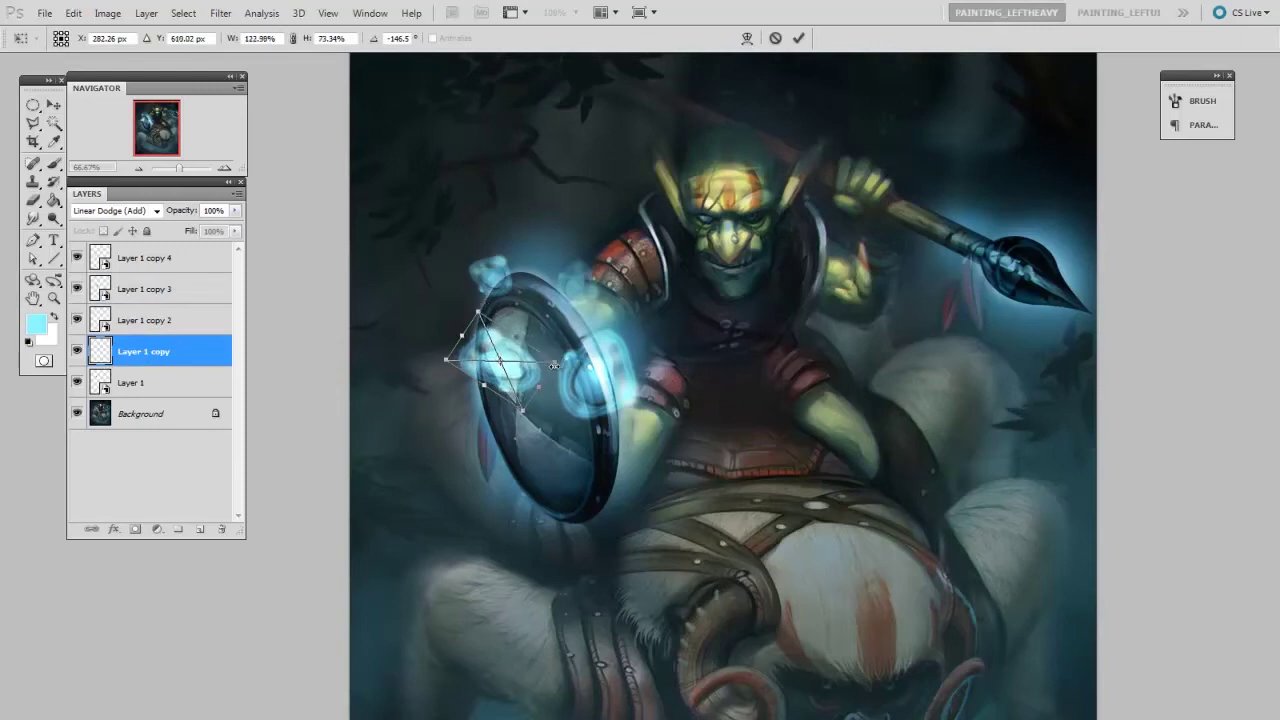
{"action": "key", "text": "Return"}
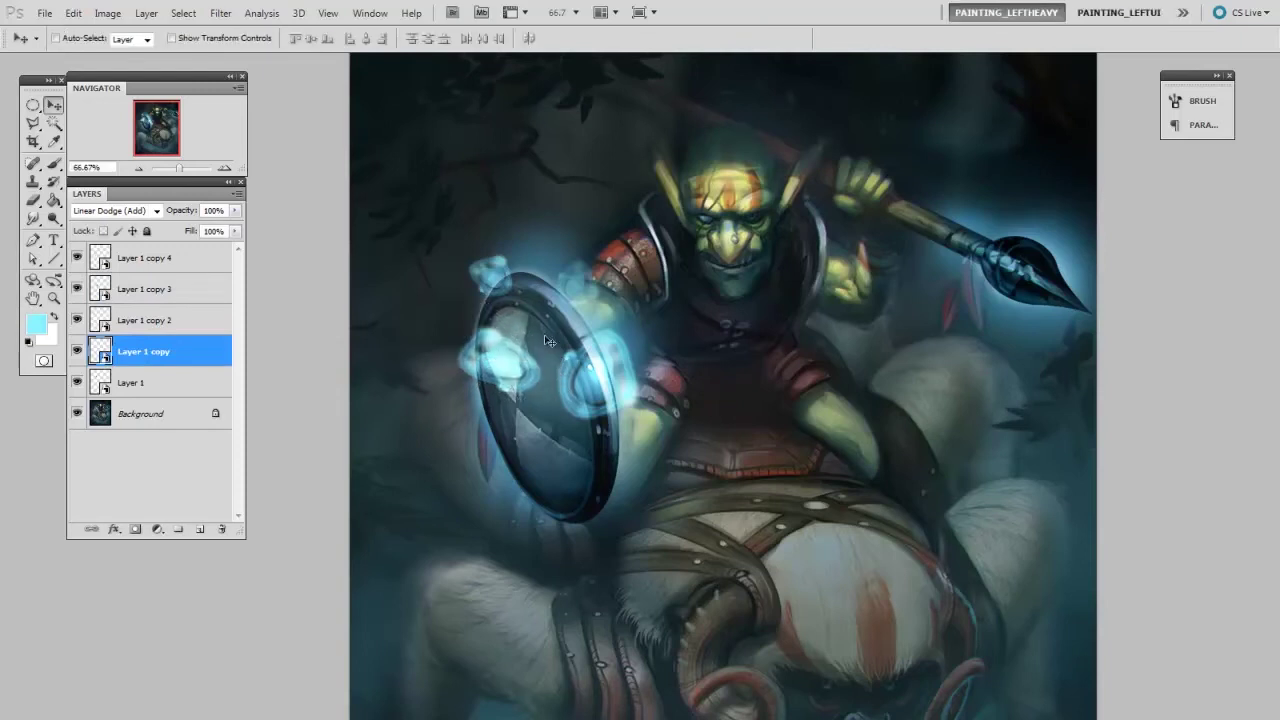
- Shrink the glow above the shield's upper-left rim and reduce the opacity of its layer, Layer 1 copy 2
{"action": "left_click", "coordinate": [499, 282], "text": "ctrl"}
{"action": "key", "text": "ctrl+t"}
{"action": "left_click_drag", "start_coordinate": [533, 302], "coordinate": [528, 305]}
{"action": "key", "text": "Return"}
{"action": "left_click", "coordinate": [235, 211]}
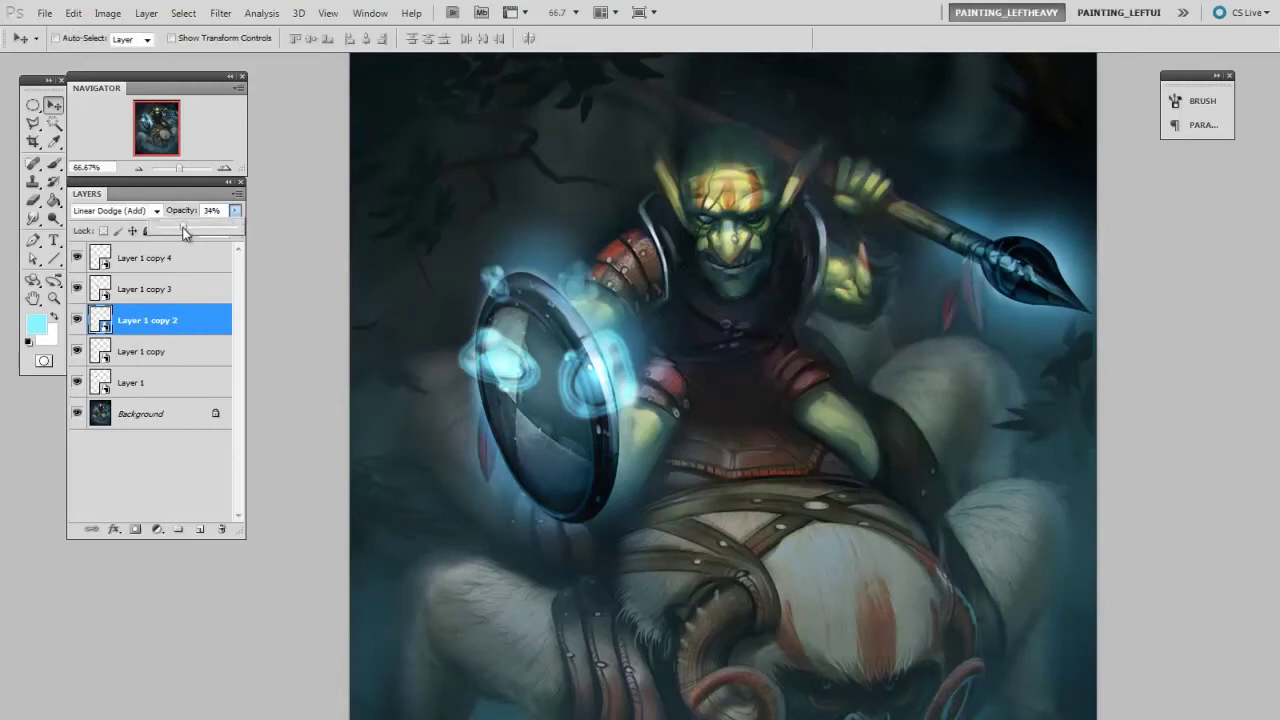
{"action": "left_click_drag", "start_coordinate": [184, 230], "coordinate": [179, 232]}
- Transform the Layer 1 copy glow again so it sits farther out over the shield's left rim
{"action": "left_click", "coordinate": [181, 258]}
{"action": "key", "text": "ctrl+t"}
{"action": "left_click_drag", "start_coordinate": [509, 367], "coordinate": [552, 331]}
{"action": "key", "text": "Return"}
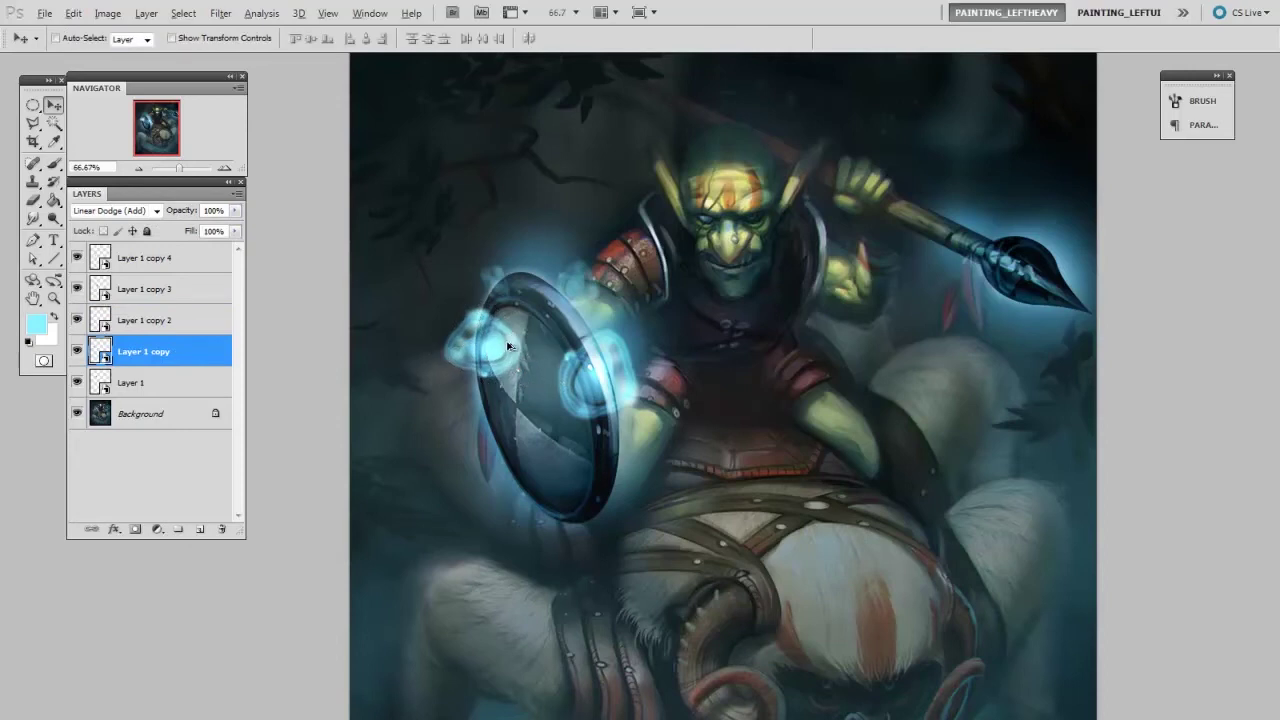
- Copy the left-rim glow to the area above the shield and rotate and stretch it upright
{"action": "left_click_drag", "start_coordinate": [508, 343], "coordinate": [566, 222], "text": "alt"}
{"action": "key", "text": "ctrl+t"}
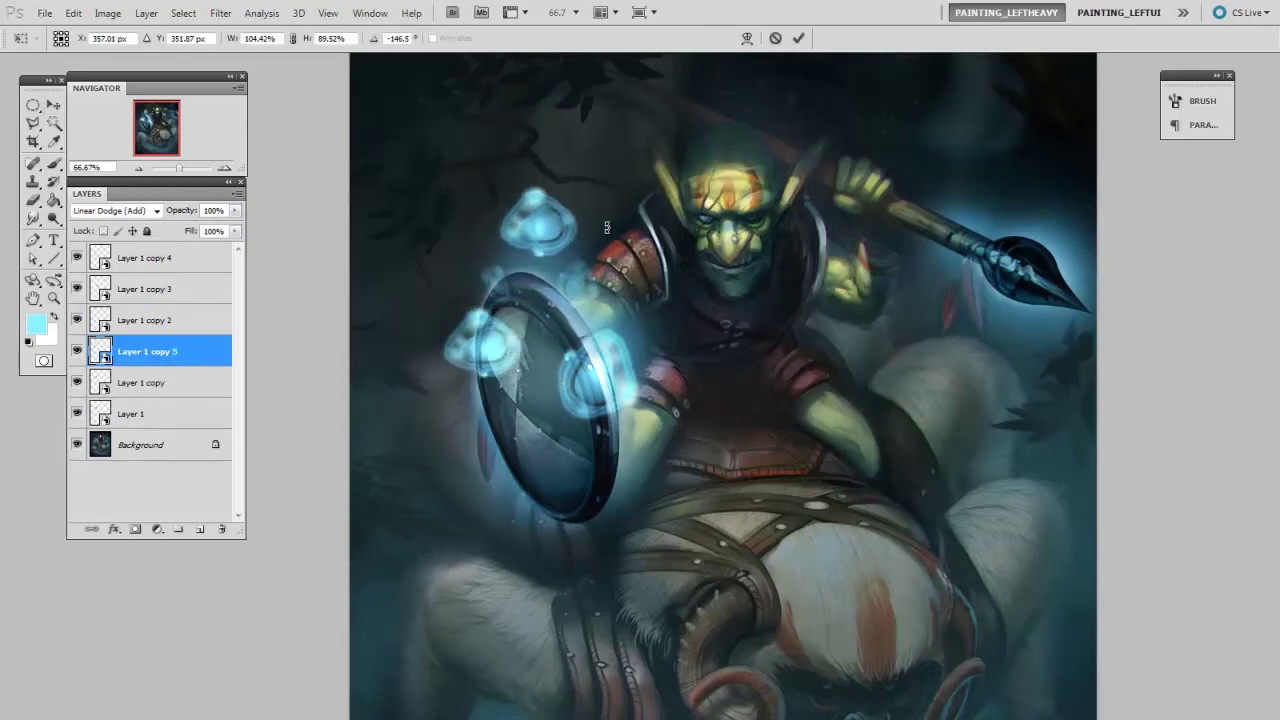
{"action": "key", "text": "Return"}
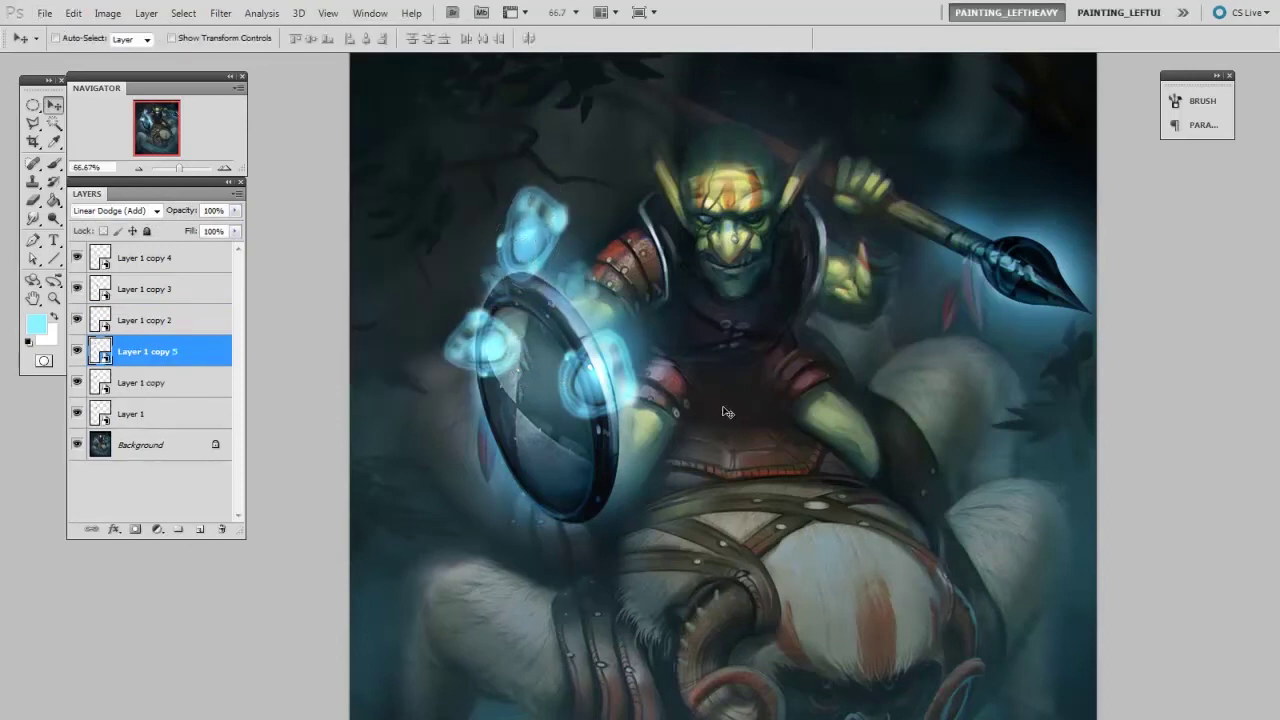
- Duplicate the floating glow, shrink the copy, and place it at the shield's upper-right rim
{"action": "key", "text": "ctrl+j"}
{"action": "key", "text": "ctrl+t"}
{"action": "left_click_drag", "start_coordinate": [615, 296], "coordinate": [587, 309]}
{"action": "key", "text": "Return"}
{"action": "key", "text": "ctrl+t"}
{"action": "key", "text": "Return"}
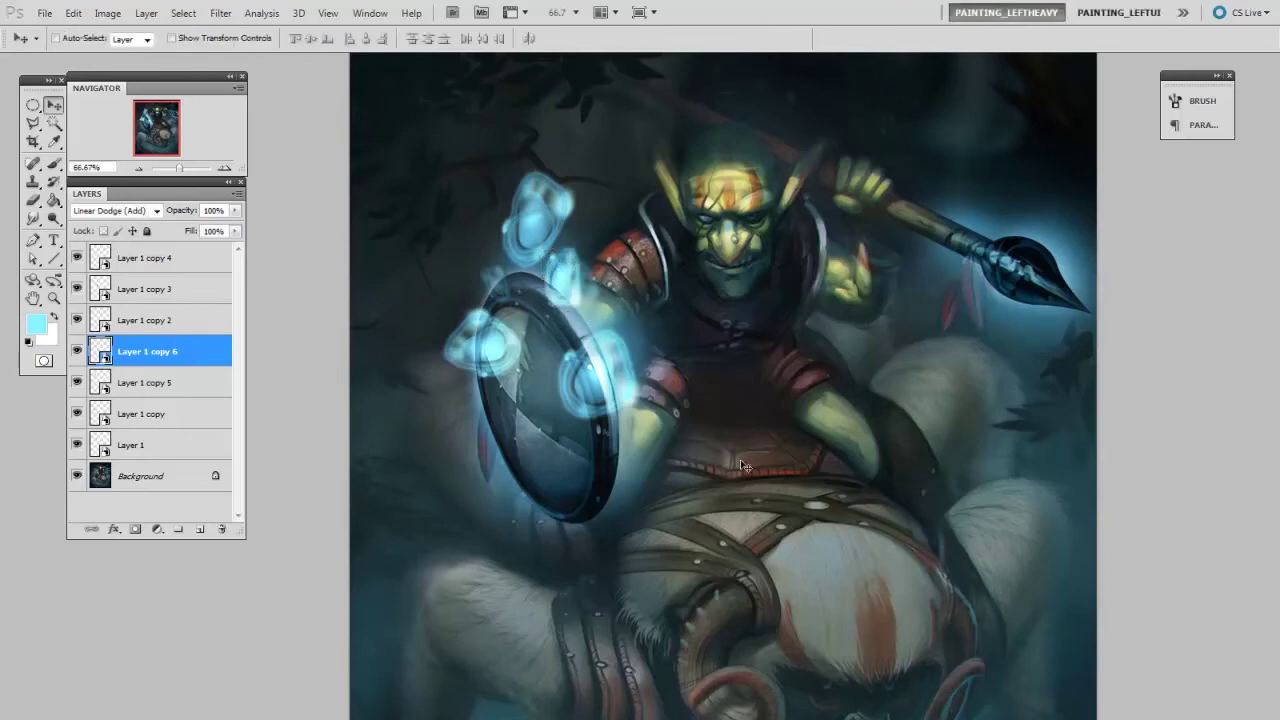
{"action": "left_click_drag", "start_coordinate": [737, 477], "coordinate": [731, 479]}
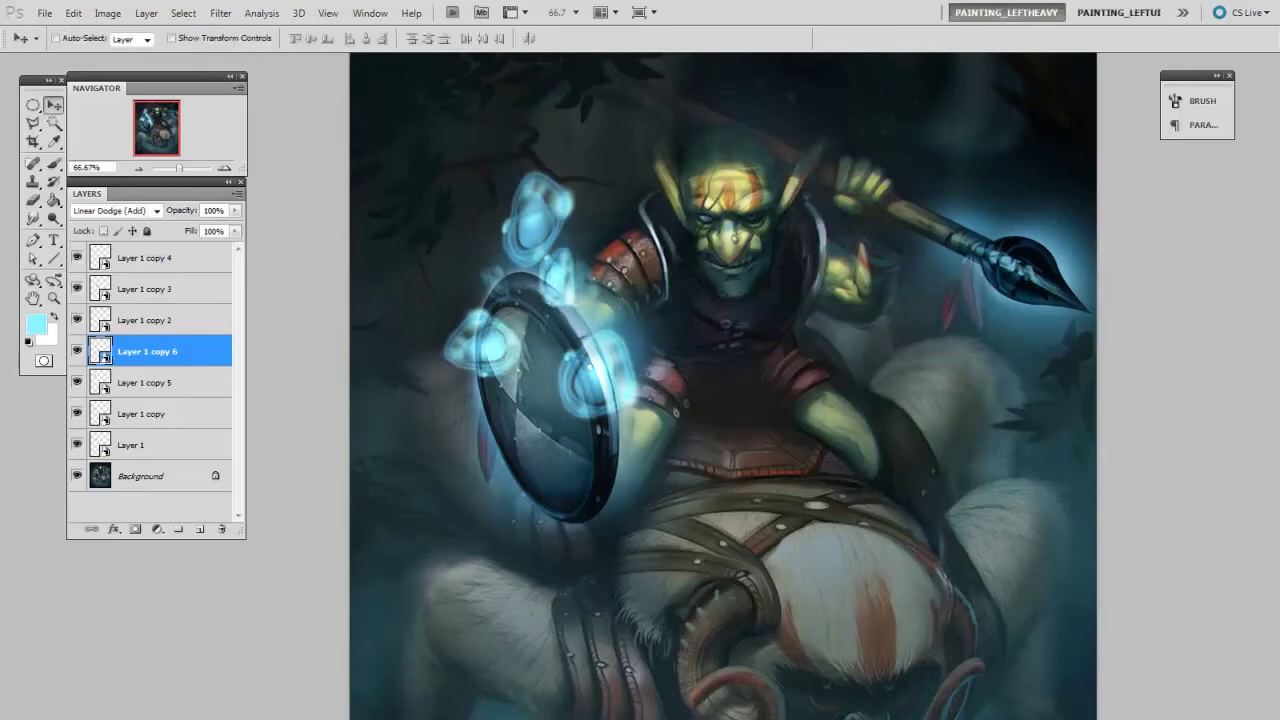
- Back in Layer 1.psb, paint white speckles over the blob's centre on Layer 7, soften them with a 60 px eraser, and save
{"action": "key", "text": "f"}
{"action": "key", "text": "f"}
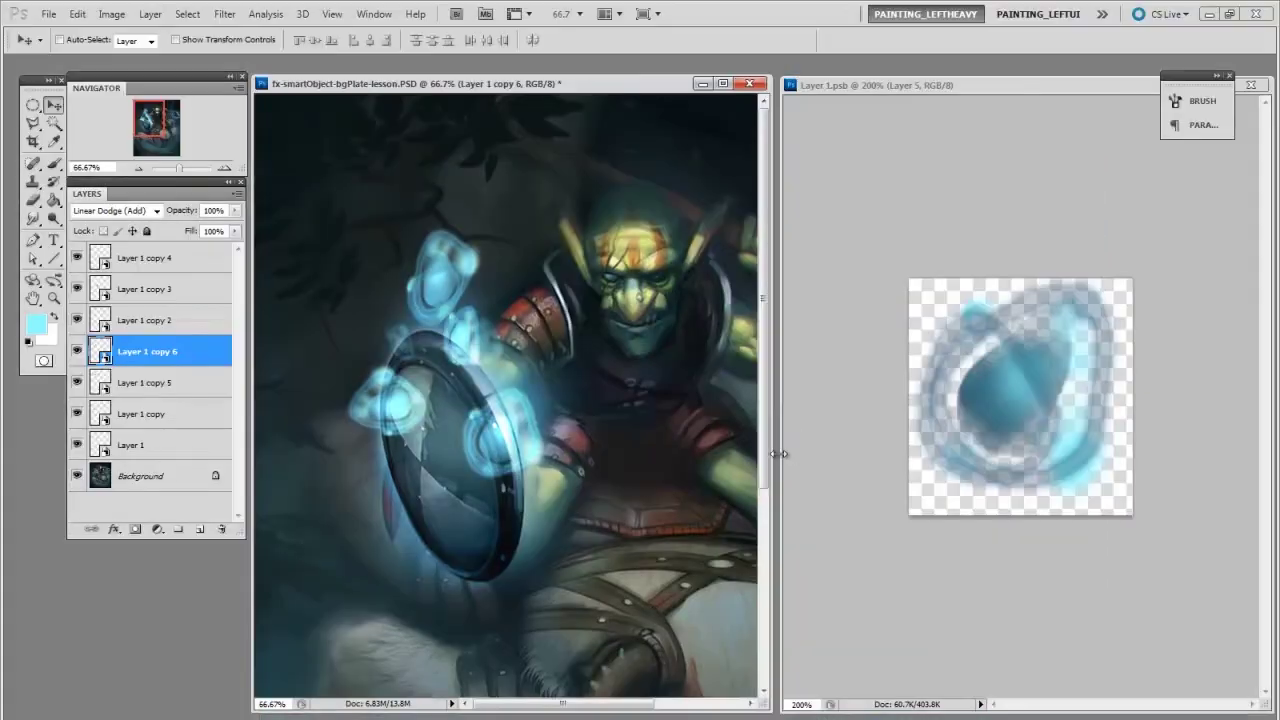
{"action": "left_click", "coordinate": [1069, 557]}
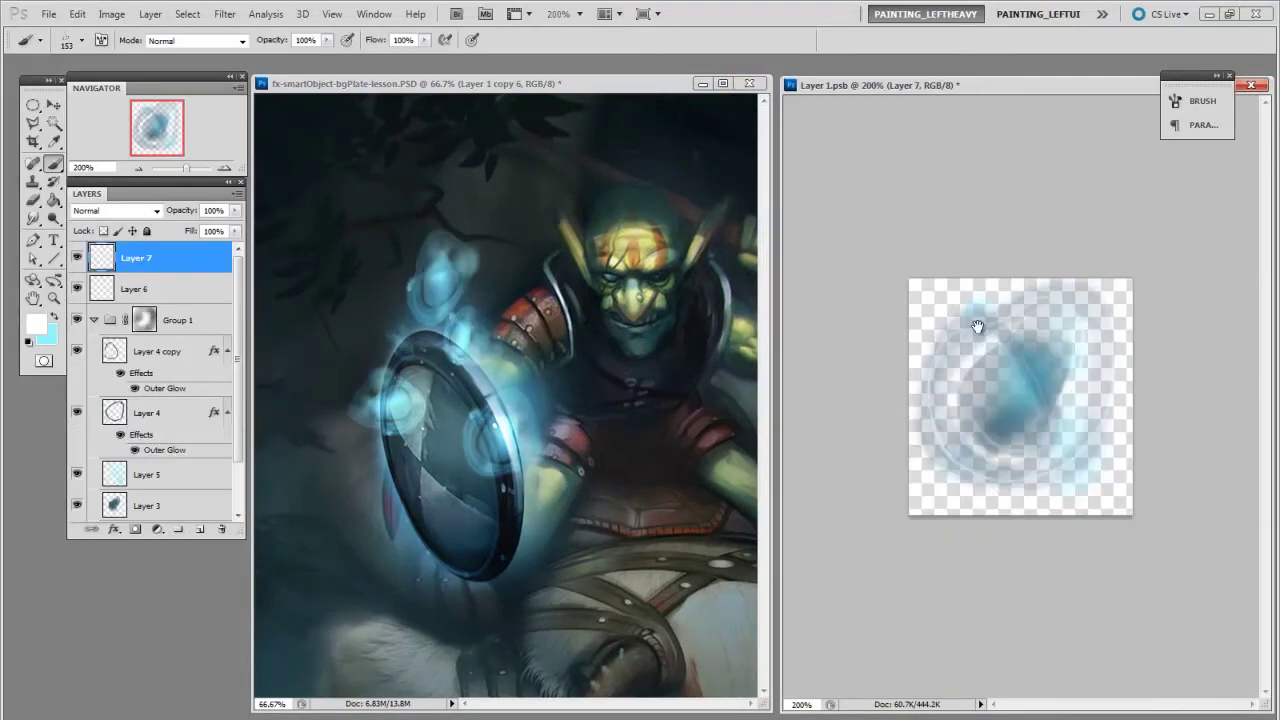
{"action": "mouse_move", "coordinate": [1012, 402]}
{"action": "left_mouse_down"}
{"action": "mouse_move", "coordinate": [983, 361]}
{"action": "mouse_move", "coordinate": [1075, 374]}
{"action": "mouse_move", "coordinate": [1008, 398]}
{"action": "mouse_move", "coordinate": [1018, 404]}
{"action": "left_mouse_up"}
{"action": "key", "text": "e"}
{"action": "right_click", "coordinate": [1044, 418]}
{"action": "left_click", "coordinate": [846, 503]}
{"action": "double_click", "coordinate": [847, 497]}
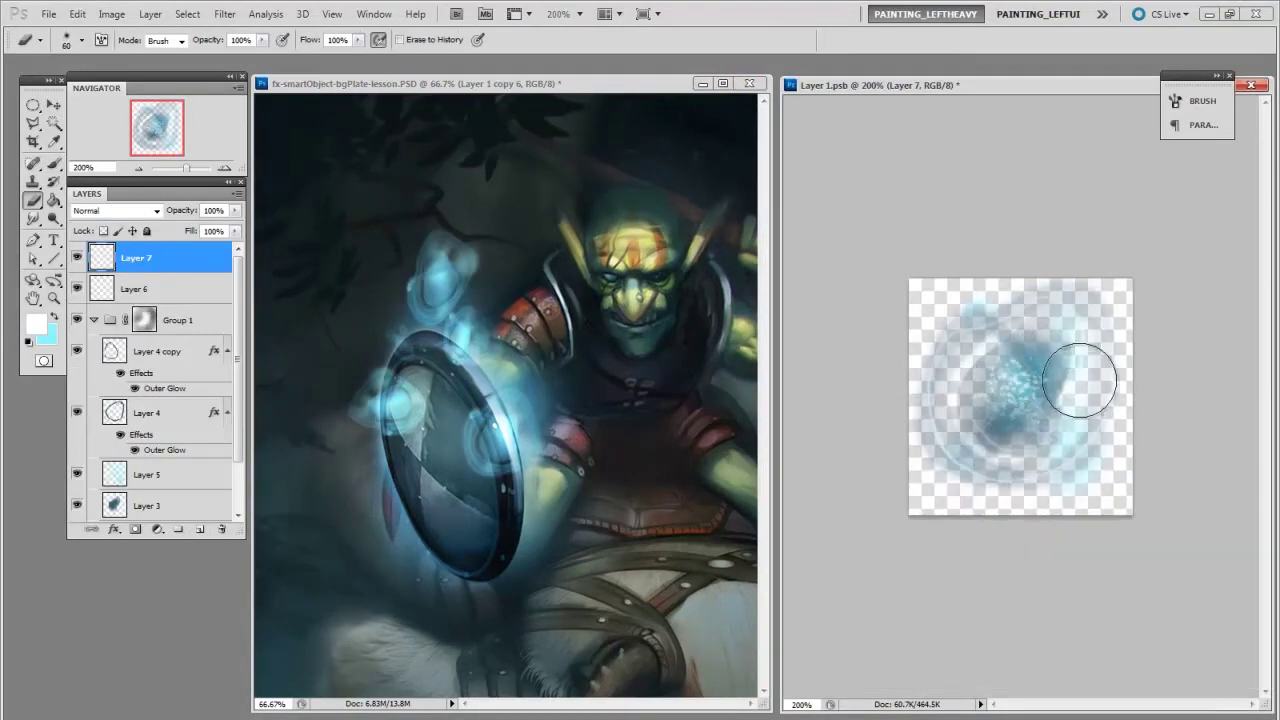
{"action": "key", "text": "ctrl+s"}
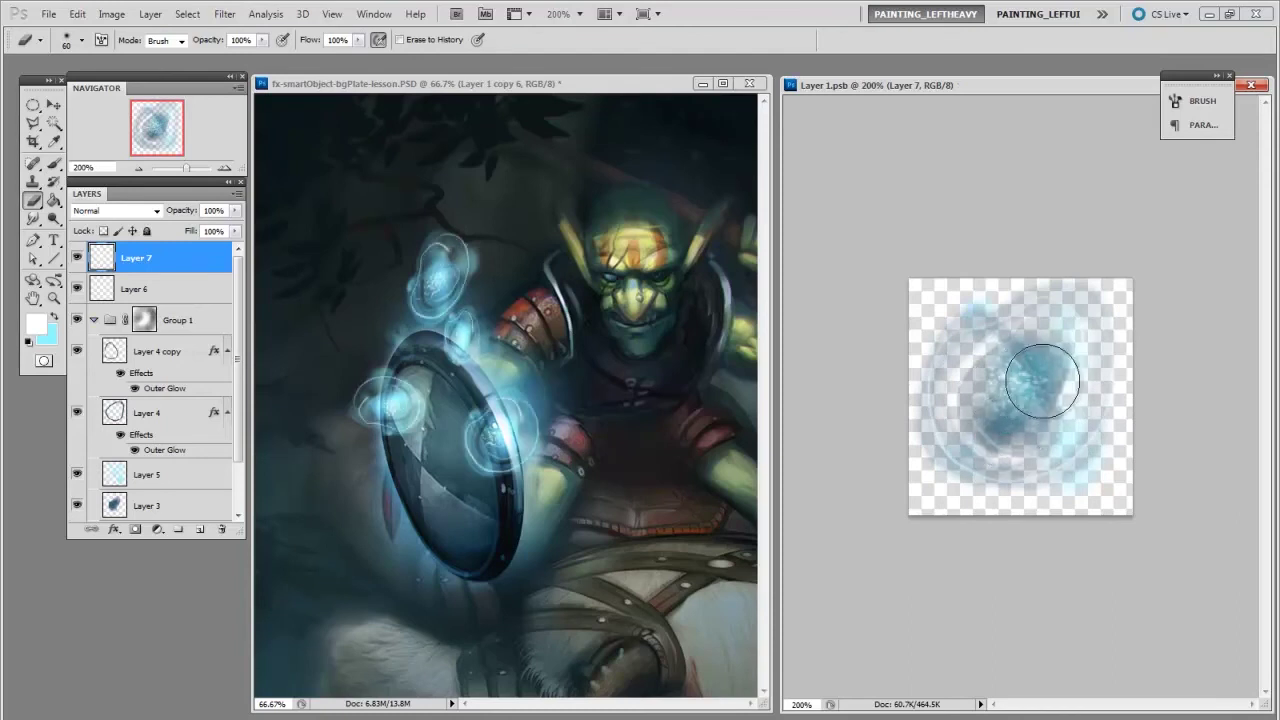
- Fade parts of the outer rings on Layer 6 with a large soft round eraser at 90 px and 70 px
{"action": "left_click", "coordinate": [157, 296]}
{"action": "right_click", "coordinate": [1028, 394]}
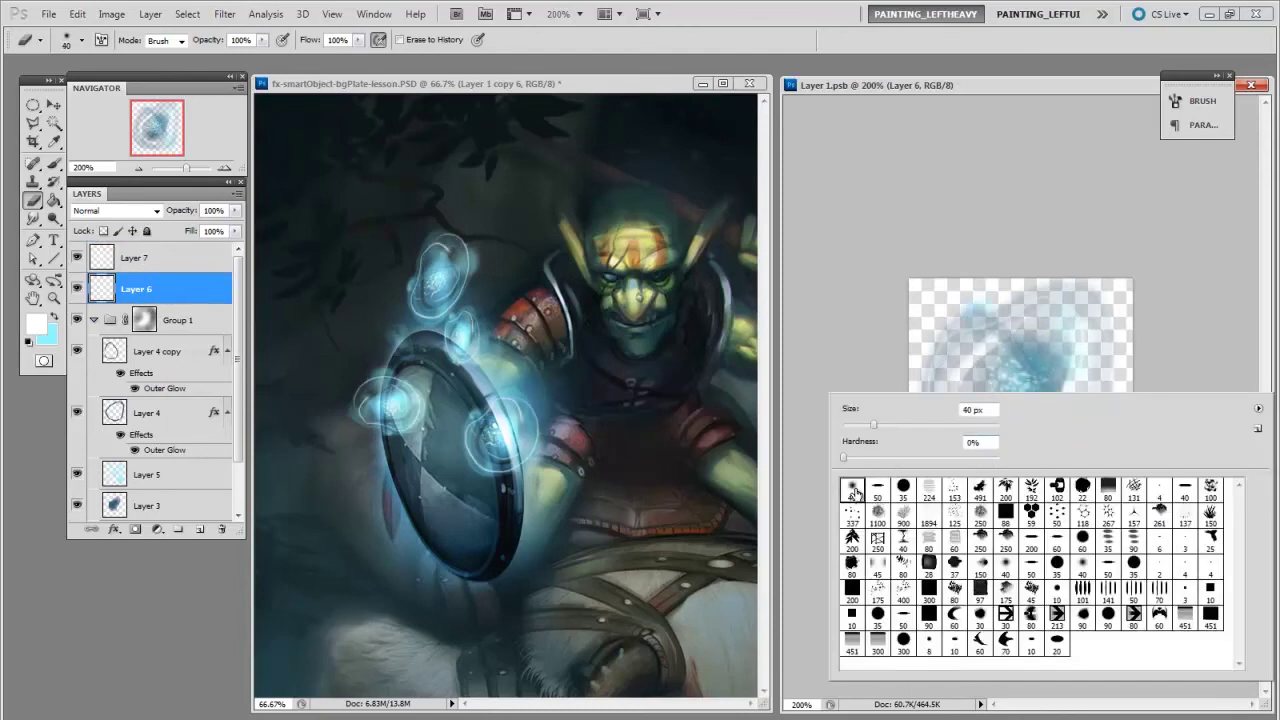
{"action": "double_click", "coordinate": [852, 492]}
{"action": "key", "text": "bracketright"}
{"action": "key", "text": "bracketright"}
{"action": "key", "text": "bracketright"}
{"action": "key", "text": "bracketright"}
{"action": "key", "text": "bracketright"}
{"action": "left_click_drag", "start_coordinate": [1000, 316], "coordinate": [1080, 308]}
{"action": "left_click_drag", "start_coordinate": [974, 475], "coordinate": [942, 436]}
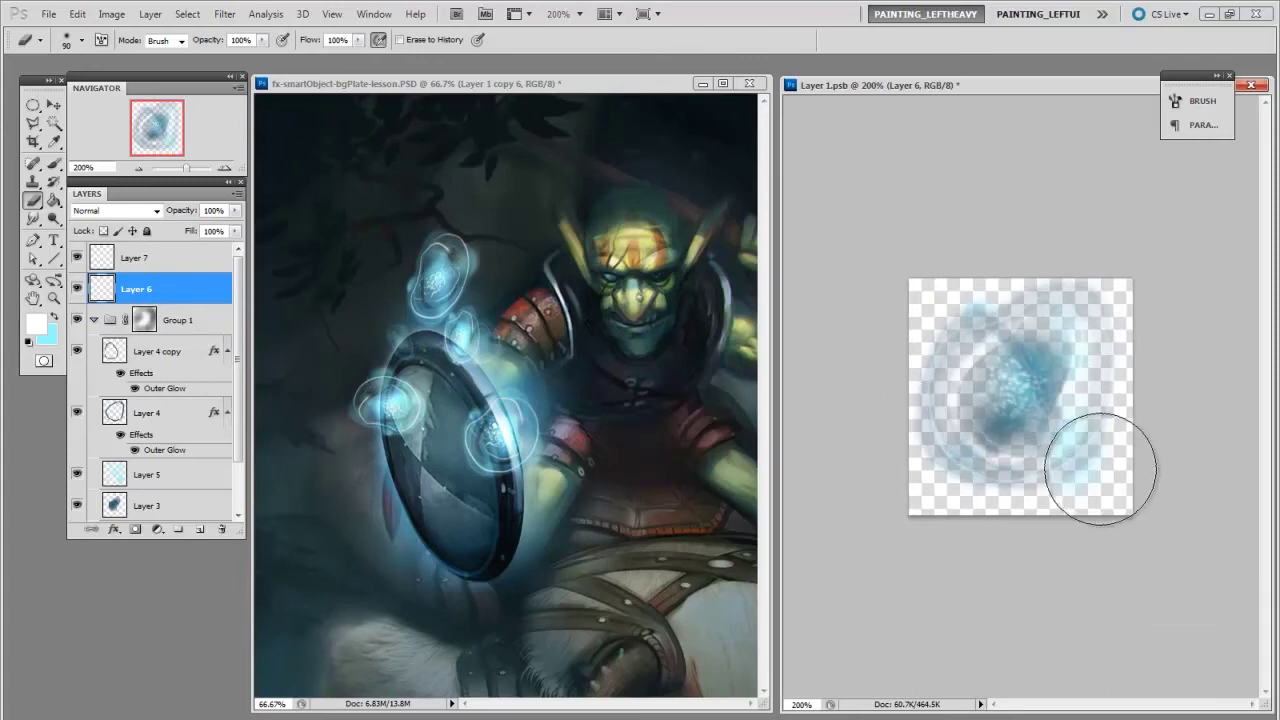
{"action": "left_click_drag", "start_coordinate": [1100, 469], "coordinate": [1103, 467]}
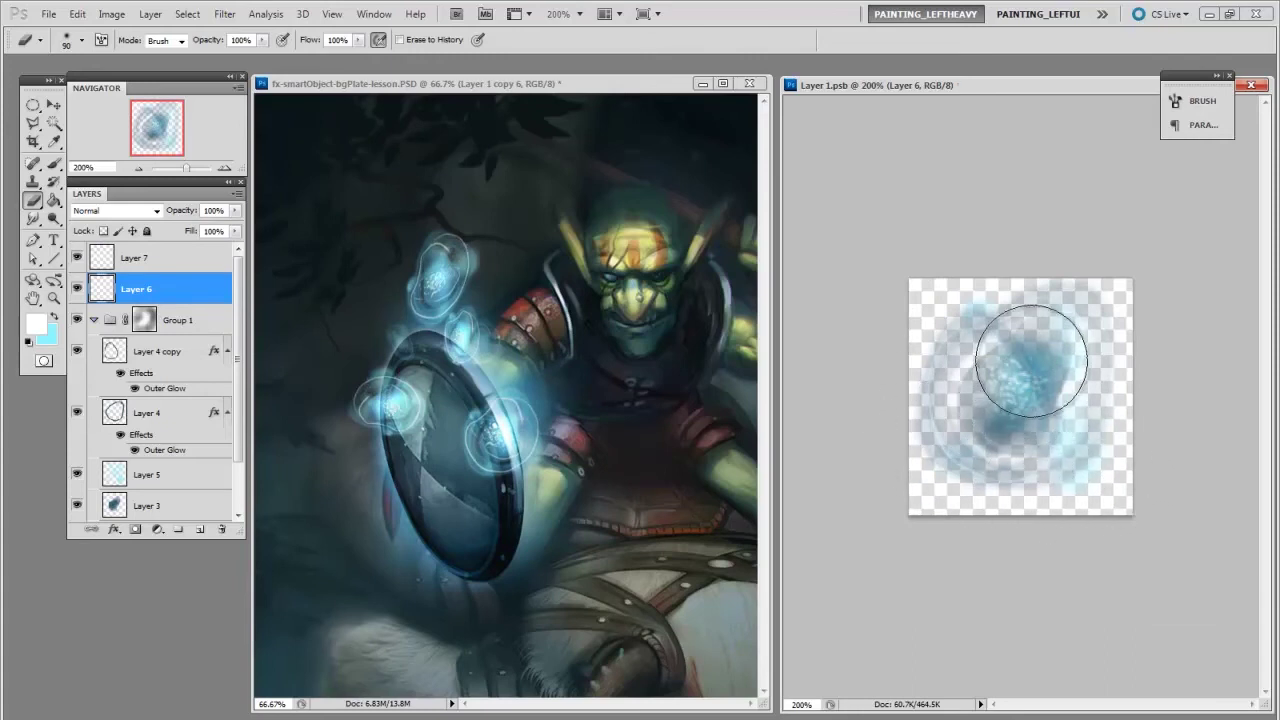
{"action": "key", "text": "bracketleft"}
{"action": "key", "text": "bracketleft"}
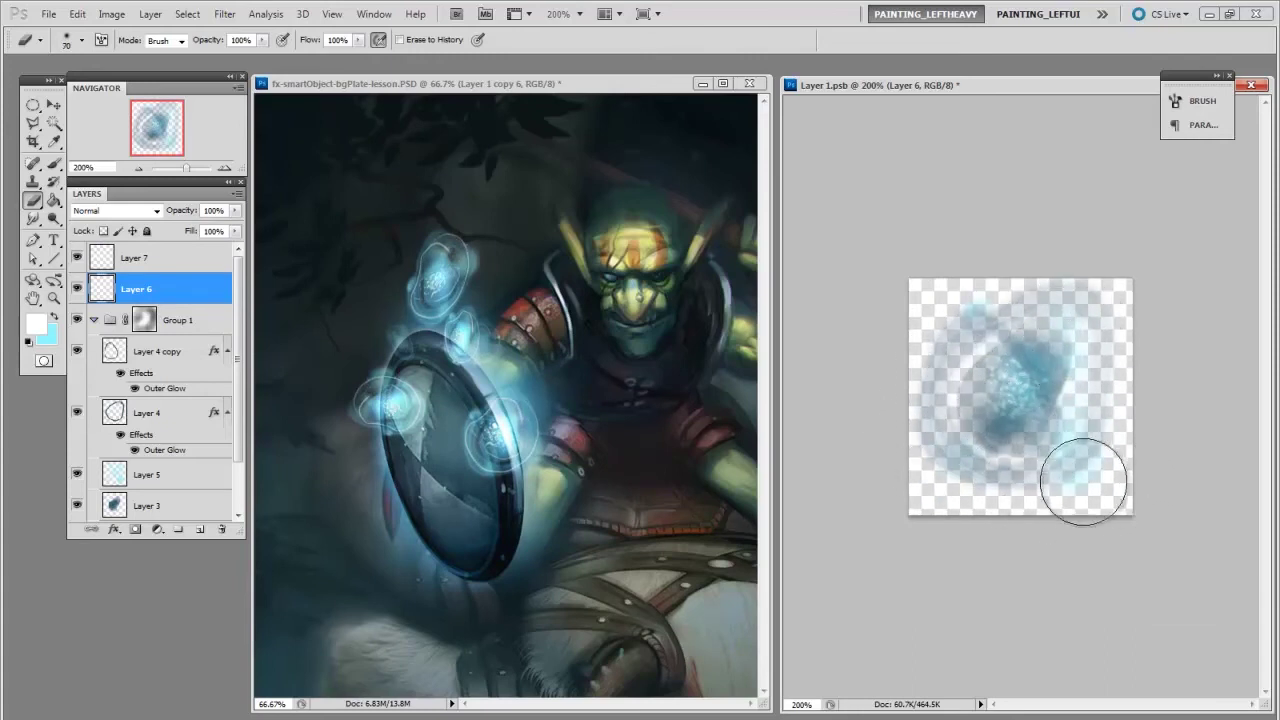
{"action": "mouse_move", "coordinate": [1052, 472]}
{"action": "left_mouse_down"}
{"action": "mouse_move", "coordinate": [1100, 392]}
{"action": "mouse_move", "coordinate": [1045, 432]}
{"action": "mouse_move", "coordinate": [1063, 465]}
{"action": "mouse_move", "coordinate": [1068, 400]}
{"action": "left_mouse_up"}
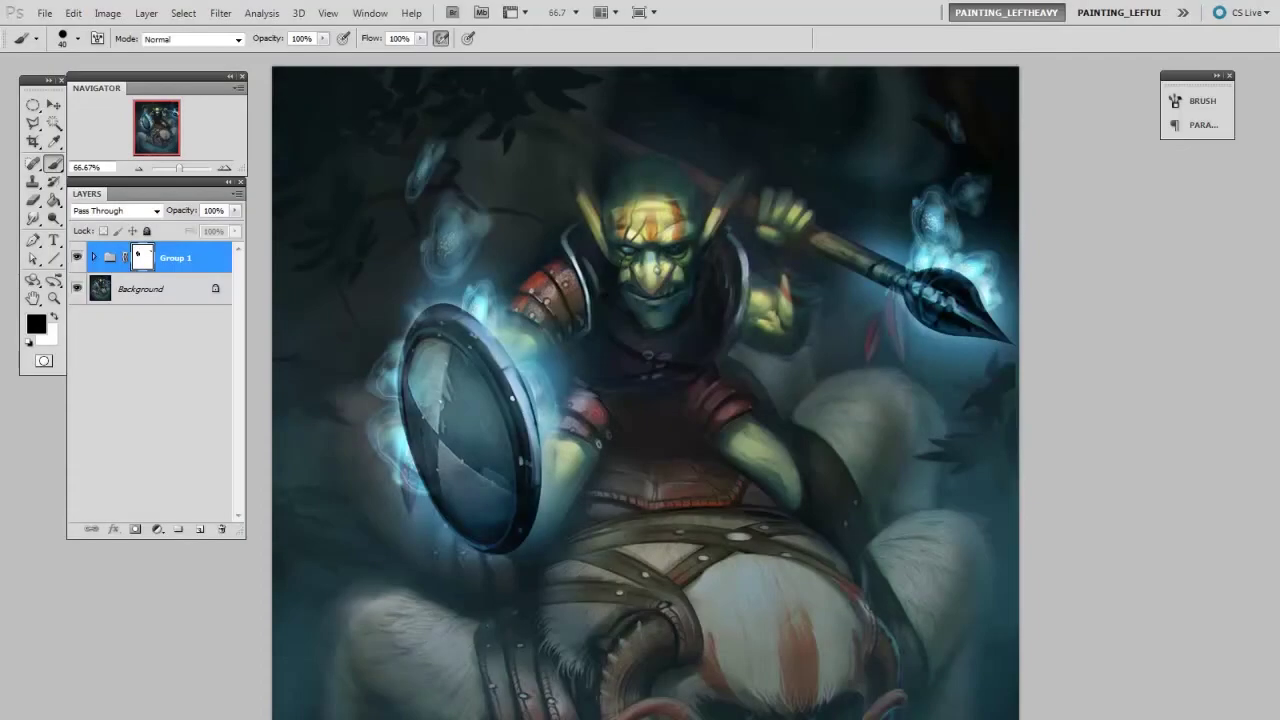
- In the goblin painting, add a layer above Group 1 and scatter blue sparks around the spear tip with the speckle brush at 150 px
{"action": "left_click", "coordinate": [775, 537], "text": "alt"}
{"action": "key", "text": "ctrl+shift+alt+n"}
{"action": "right_click", "coordinate": [770, 438]}
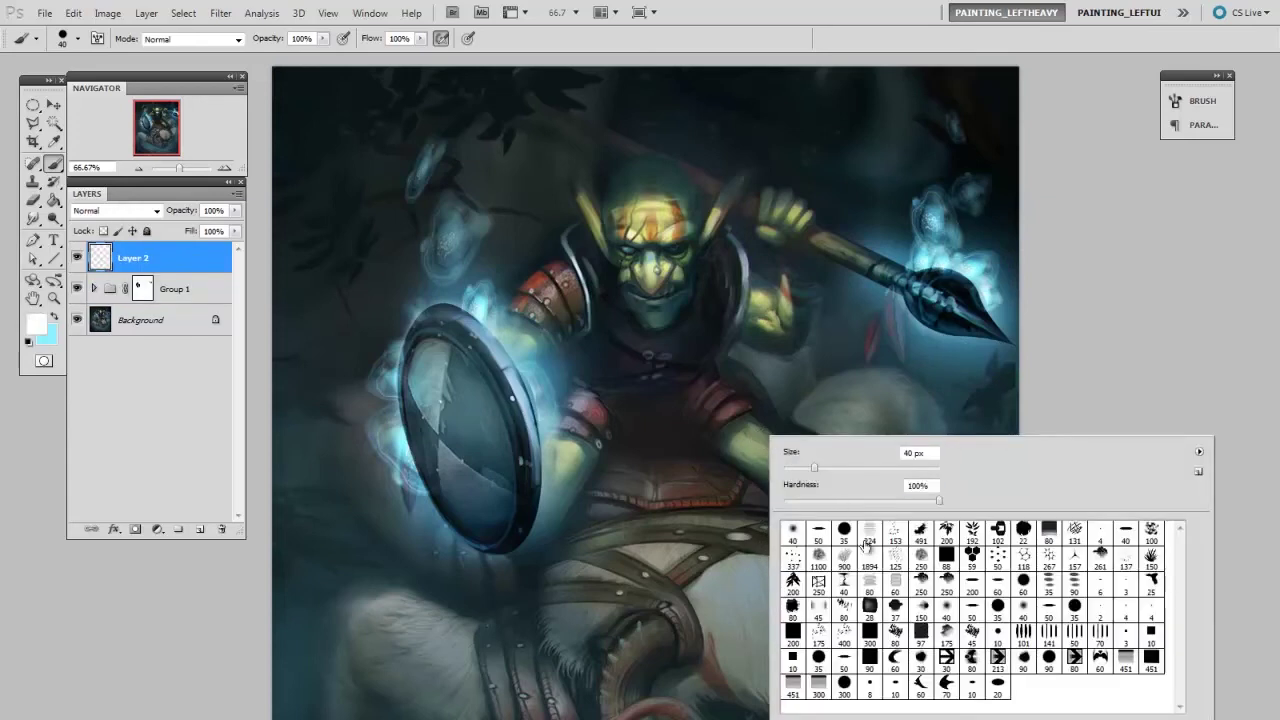
{"action": "left_click", "coordinate": [793, 557]}
{"action": "key", "text": "Return"}
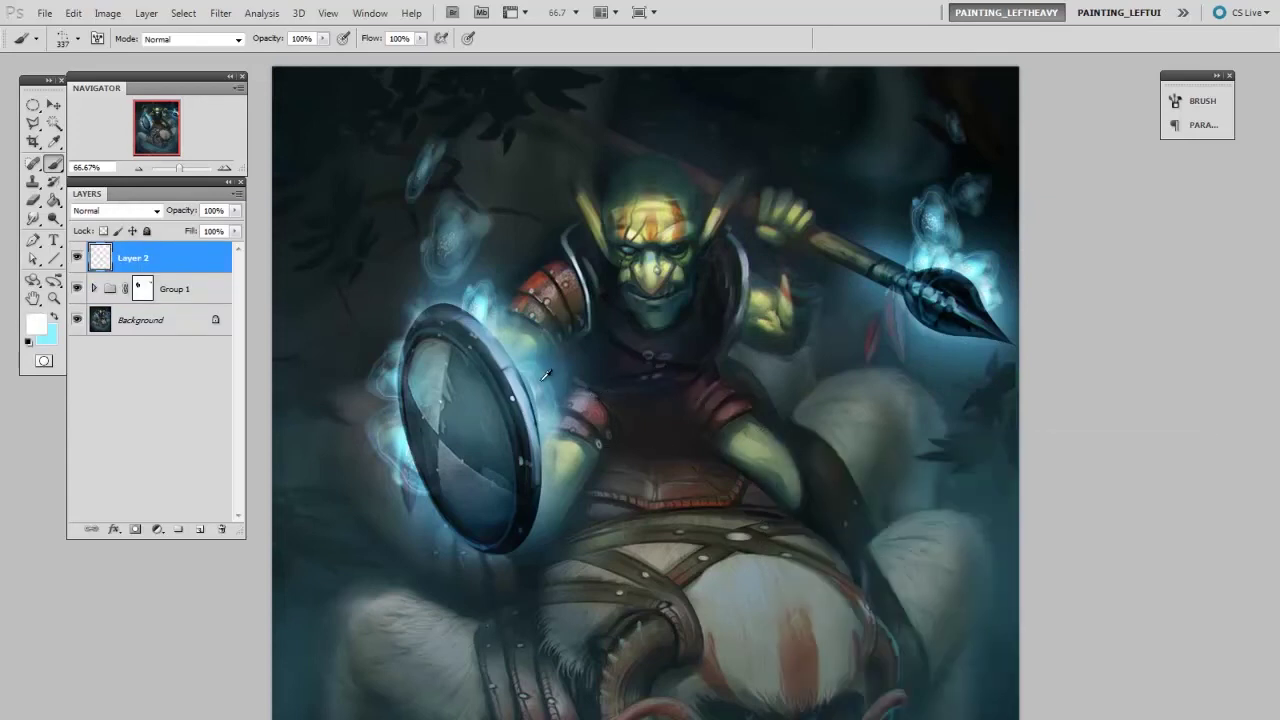
{"action": "left_click", "coordinate": [538, 379], "text": "alt"}
{"action": "key", "text": "n"}
{"action": "left_click", "coordinate": [1241, 404]}
{"action": "key", "text": "b"}
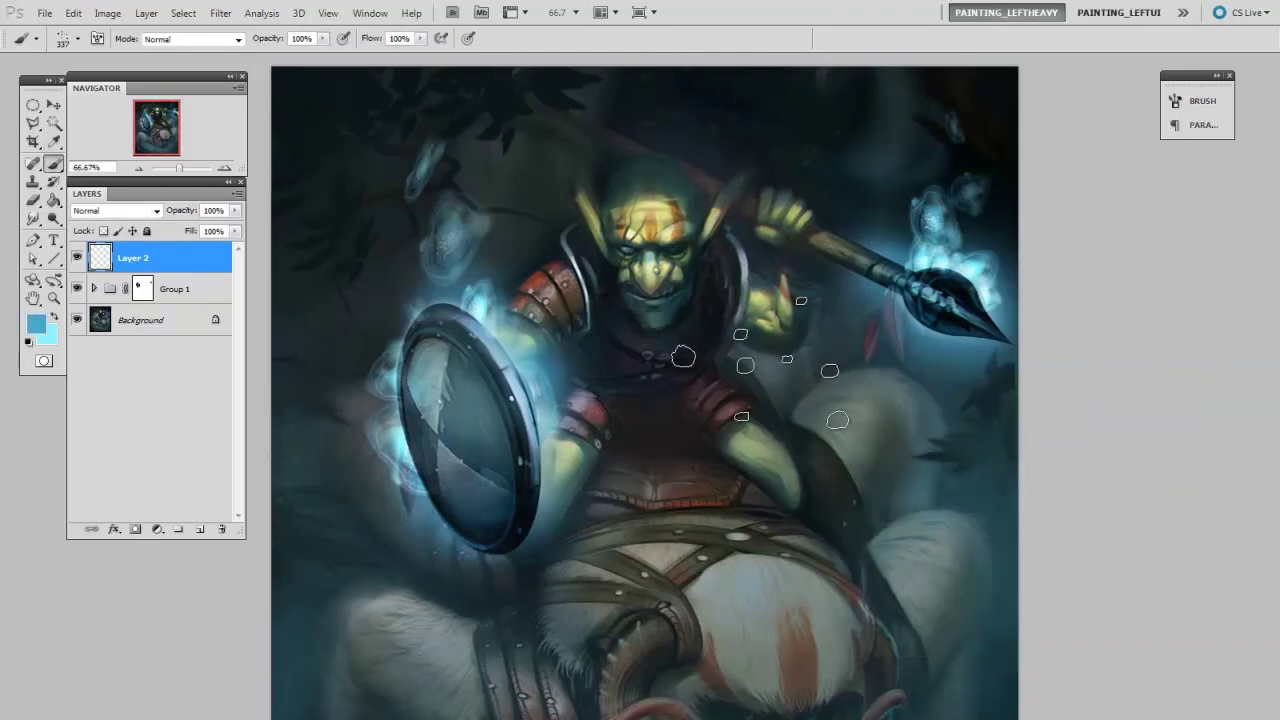
{"action": "key", "text": "bracketright"}
{"action": "key", "text": "bracketright"}
{"action": "key", "text": "bracketright"}
{"action": "key", "text": "bracketright"}
{"action": "key", "text": "bracketright"}
{"action": "key", "text": "bracketright"}
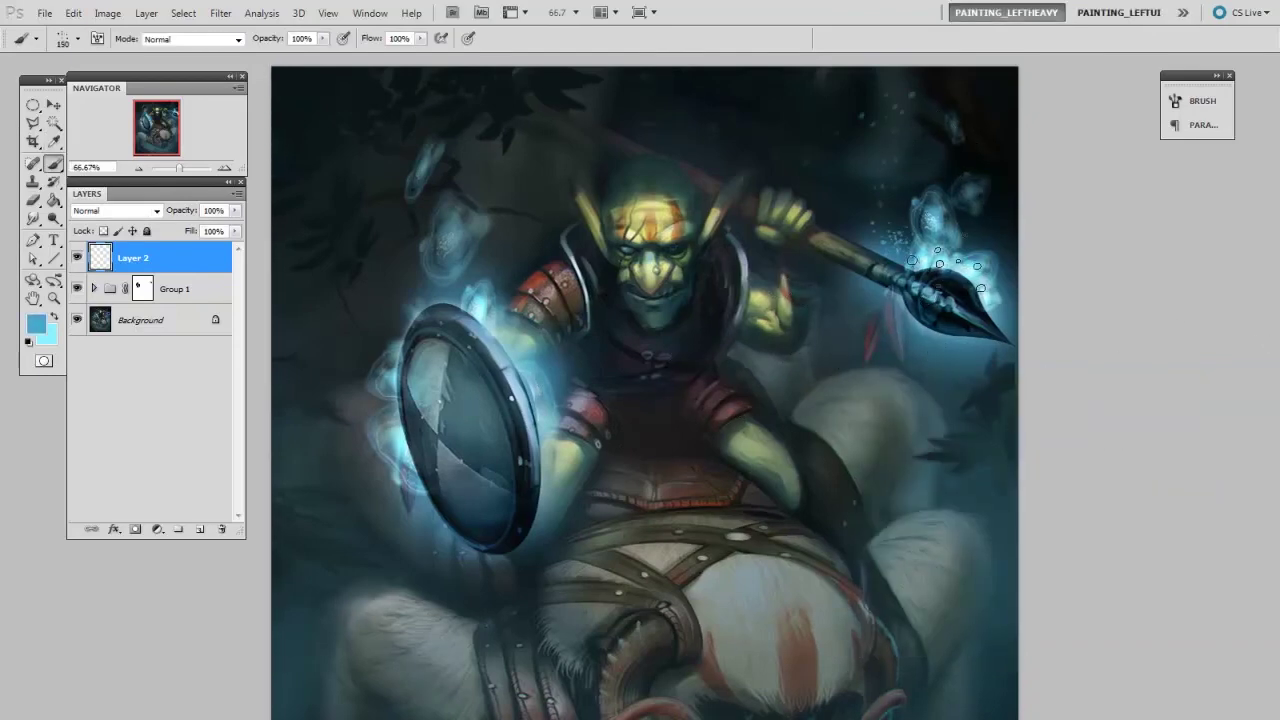
- Erase the sparks overlapping the spear head and shield with a hard round eraser, enlarging it to 90 px
{"action": "key", "text": "e"}
{"action": "right_click", "coordinate": [925, 322]}
{"action": "left_click", "coordinate": [907, 416]}
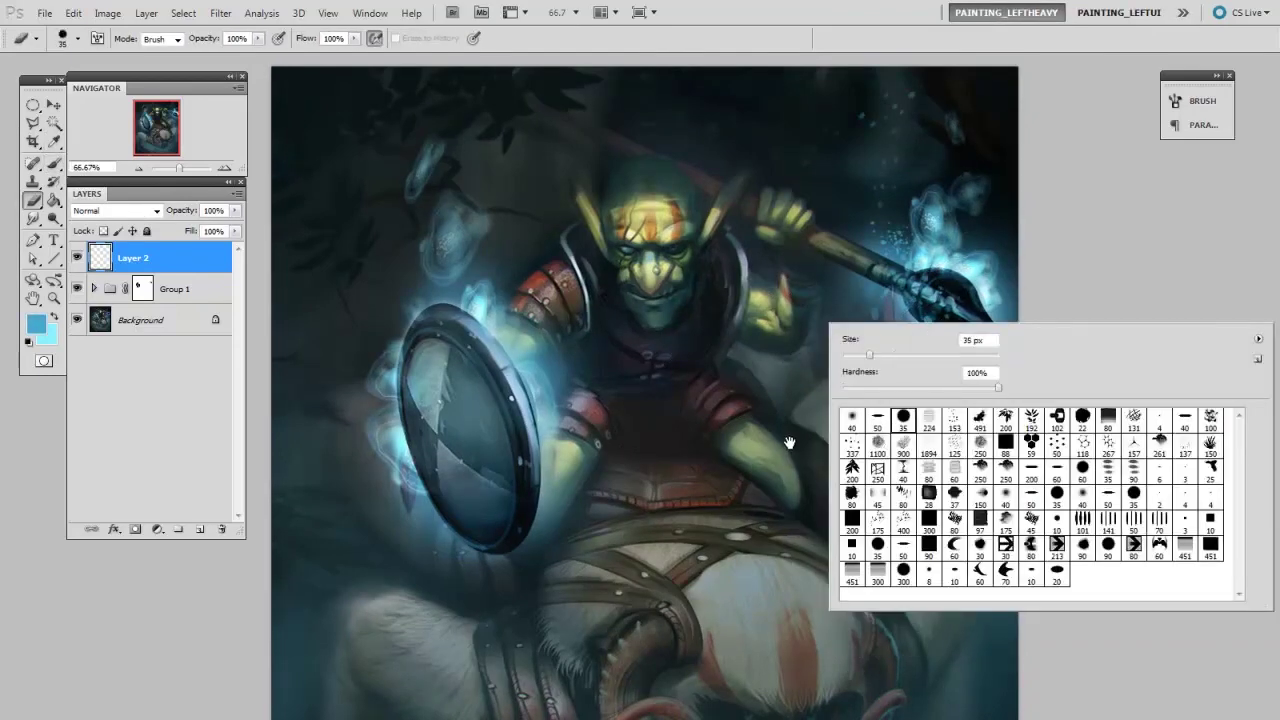
{"action": "left_click", "coordinate": [790, 443]}
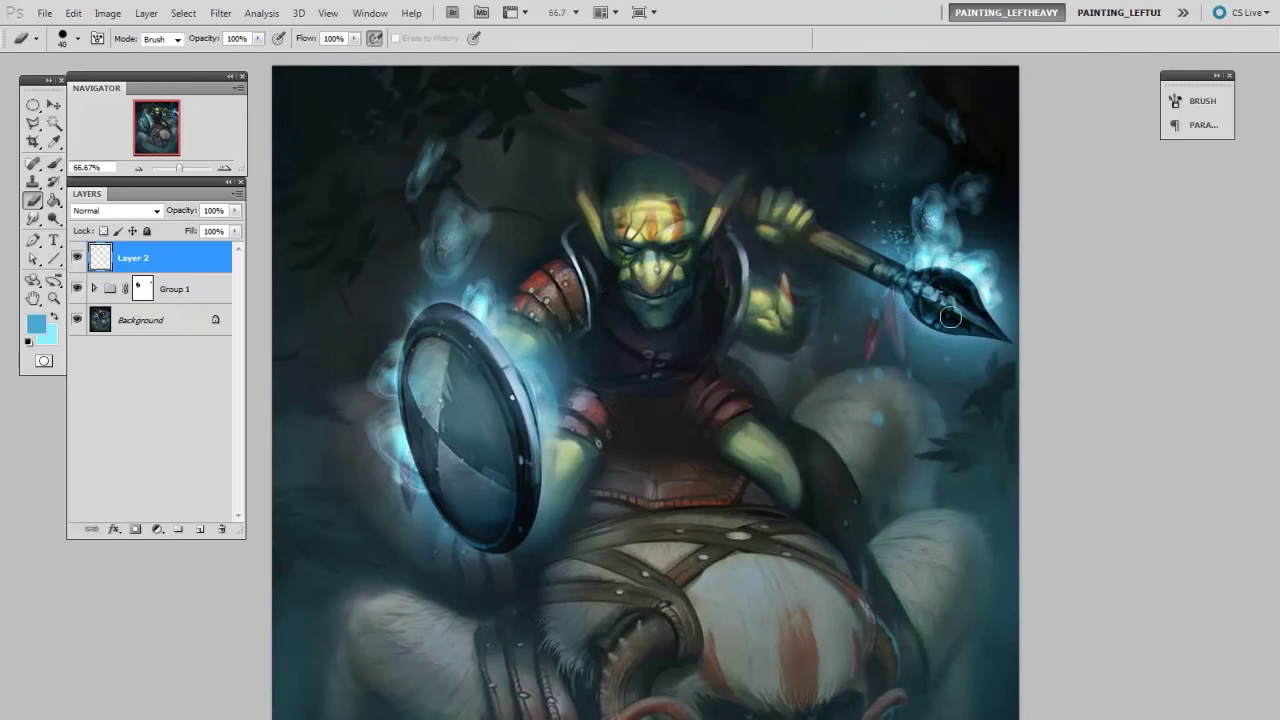
{"action": "key", "text": "bracketright"}
{"action": "key", "text": "bracketright"}
{"action": "key", "text": "bracketright"}
{"action": "mouse_move", "coordinate": [474, 390]}
{"action": "left_mouse_down"}
{"action": "mouse_move", "coordinate": [464, 488]}
{"action": "mouse_move", "coordinate": [455, 436]}
{"action": "mouse_move", "coordinate": [469, 326]}
{"action": "mouse_move", "coordinate": [433, 360]}
{"action": "left_mouse_up"}
{"action": "key", "text": "b"}
{"action": "key", "text": "e"}
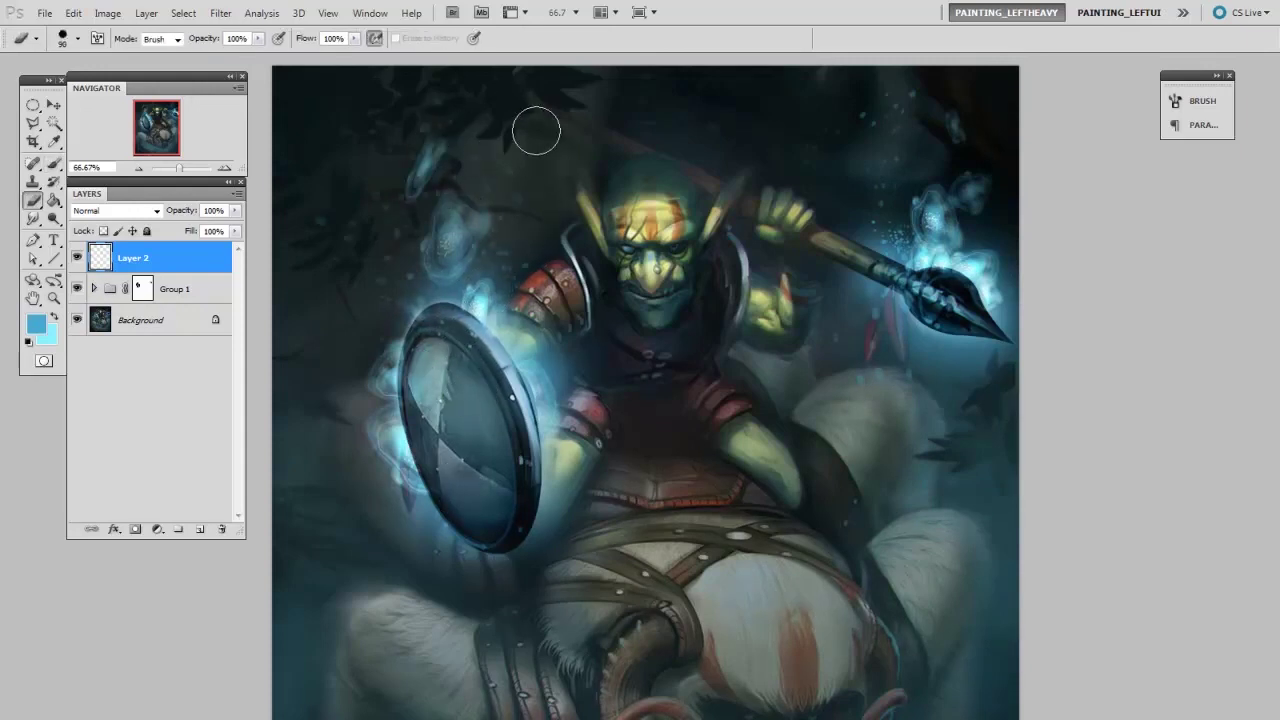